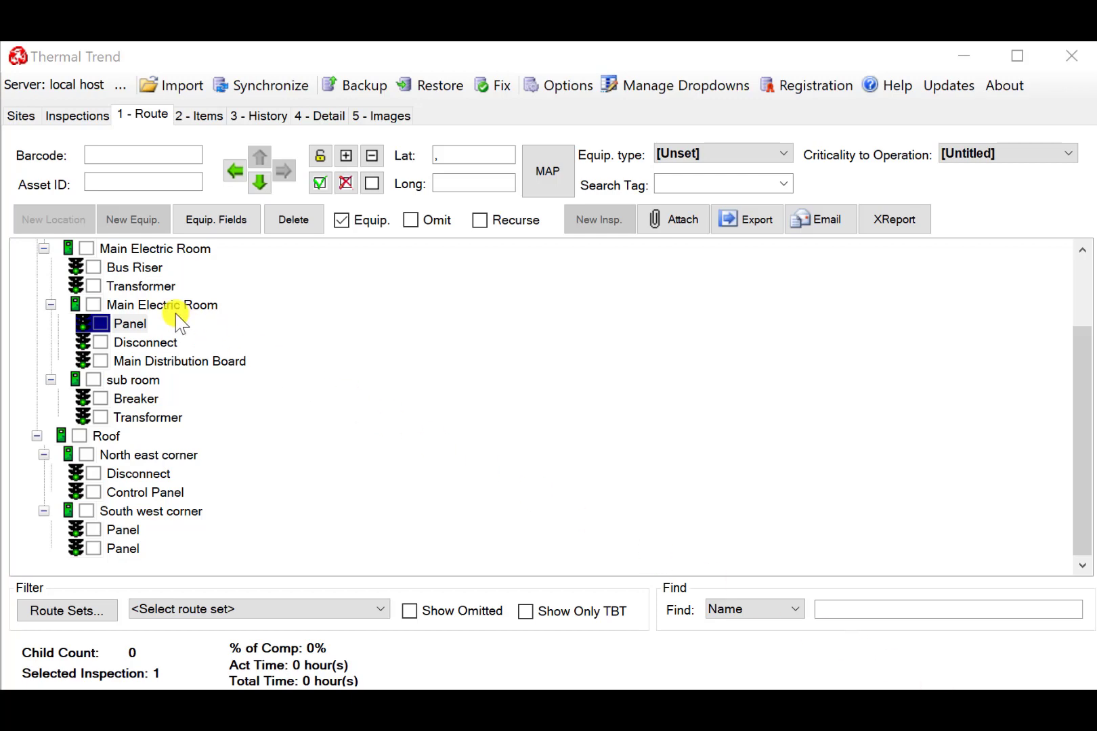
- Create a new Thermal item for the Panel under floor 14's inner Main Electric Room
left_click(131, 324)
left_click(131, 325)
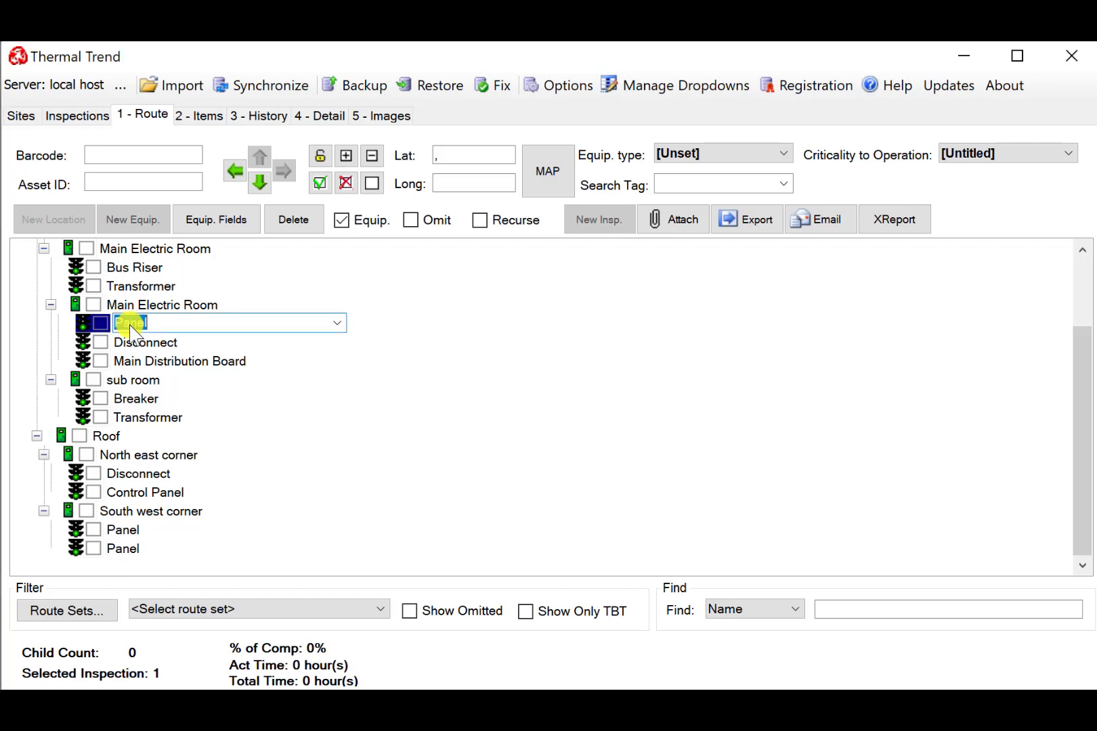
left_click(216, 122)
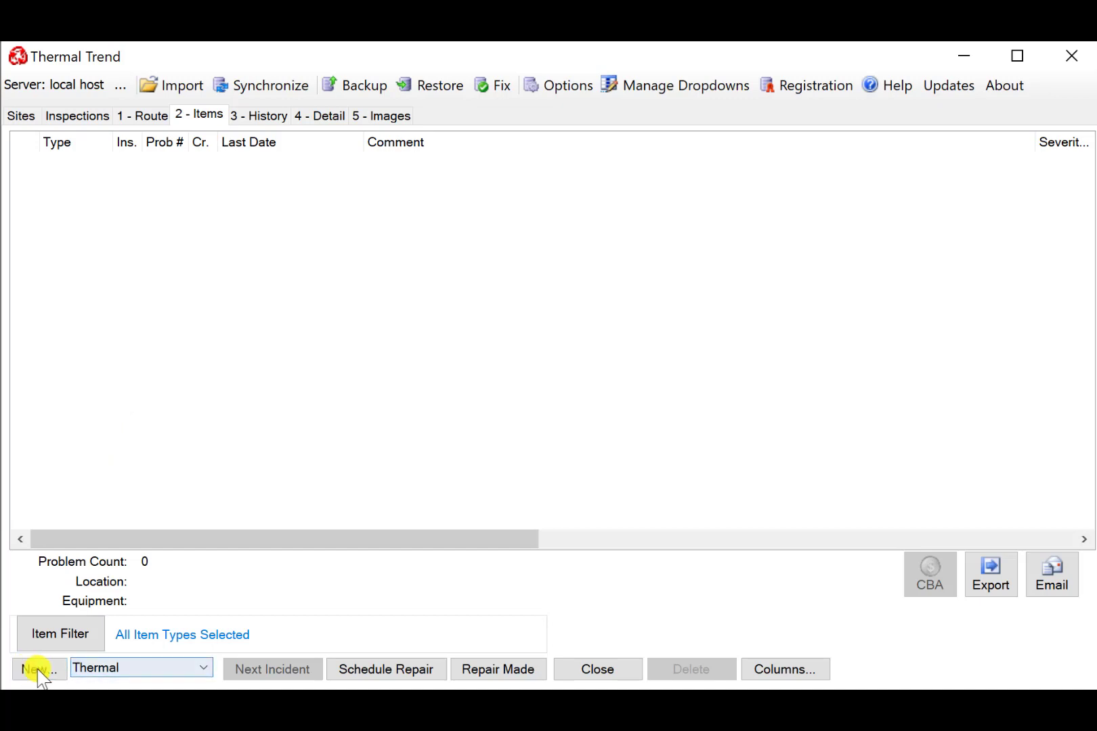
left_click(208, 674)
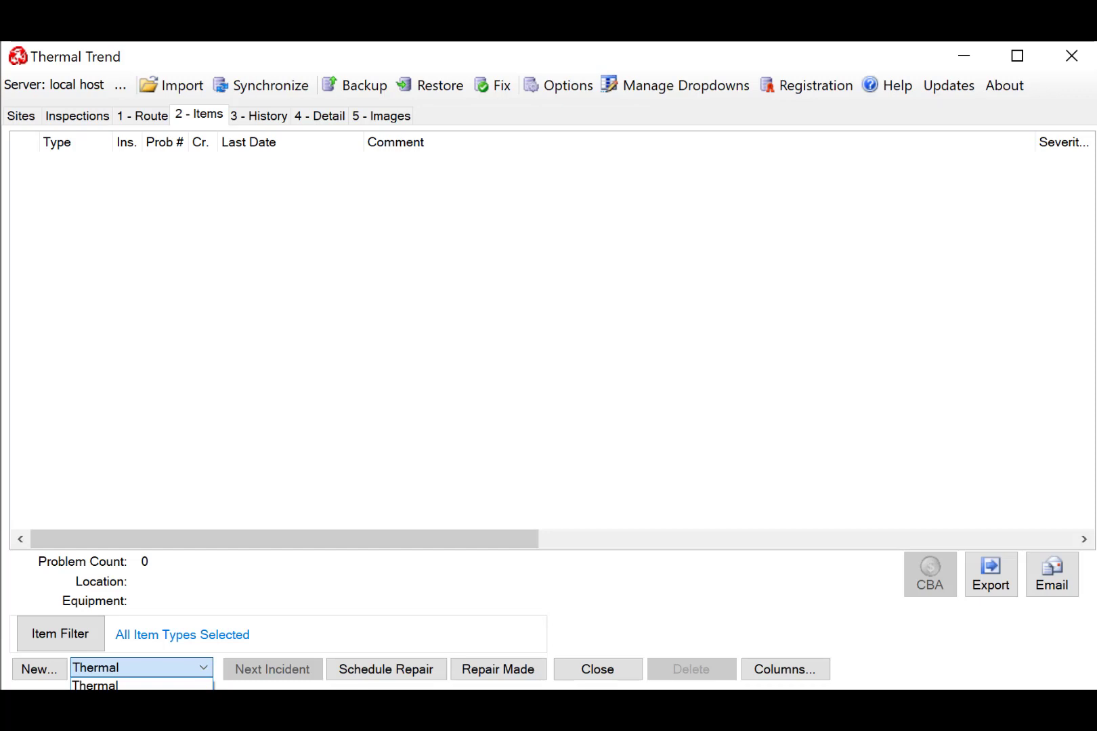
left_click(174, 669)
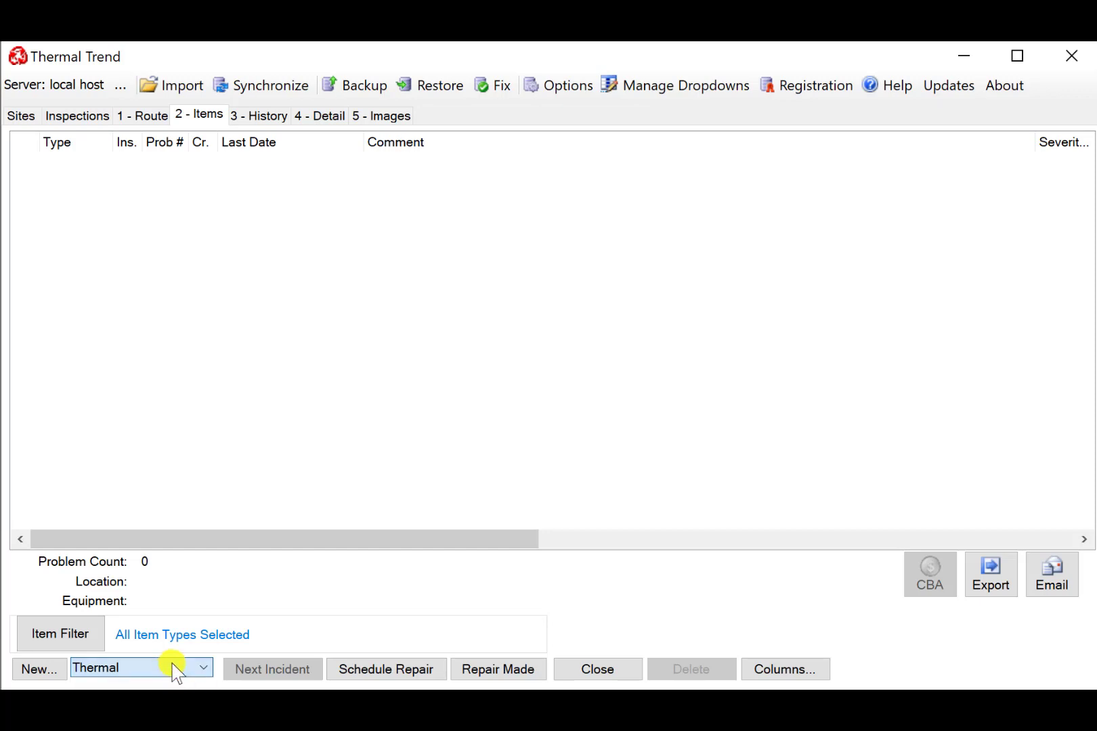
left_click(36, 669)
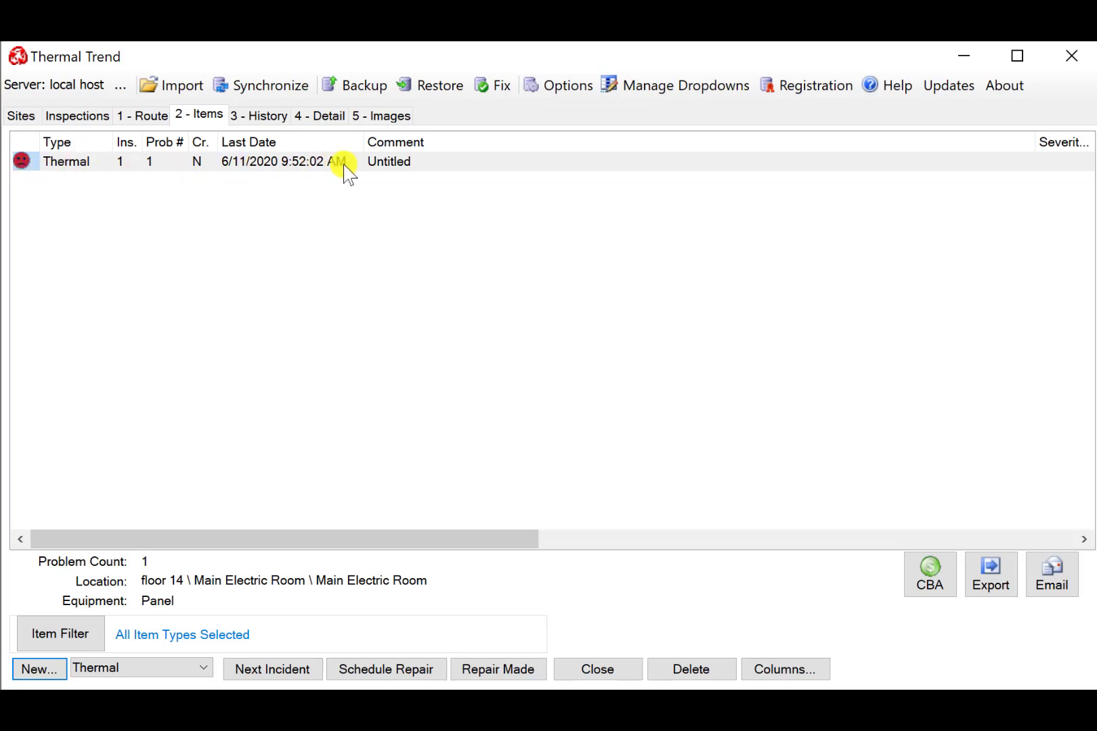
- Set the new thermal item's comment to the preset "B phase line side wire lug connection on the"
left_click(397, 162)
left_click(397, 162)
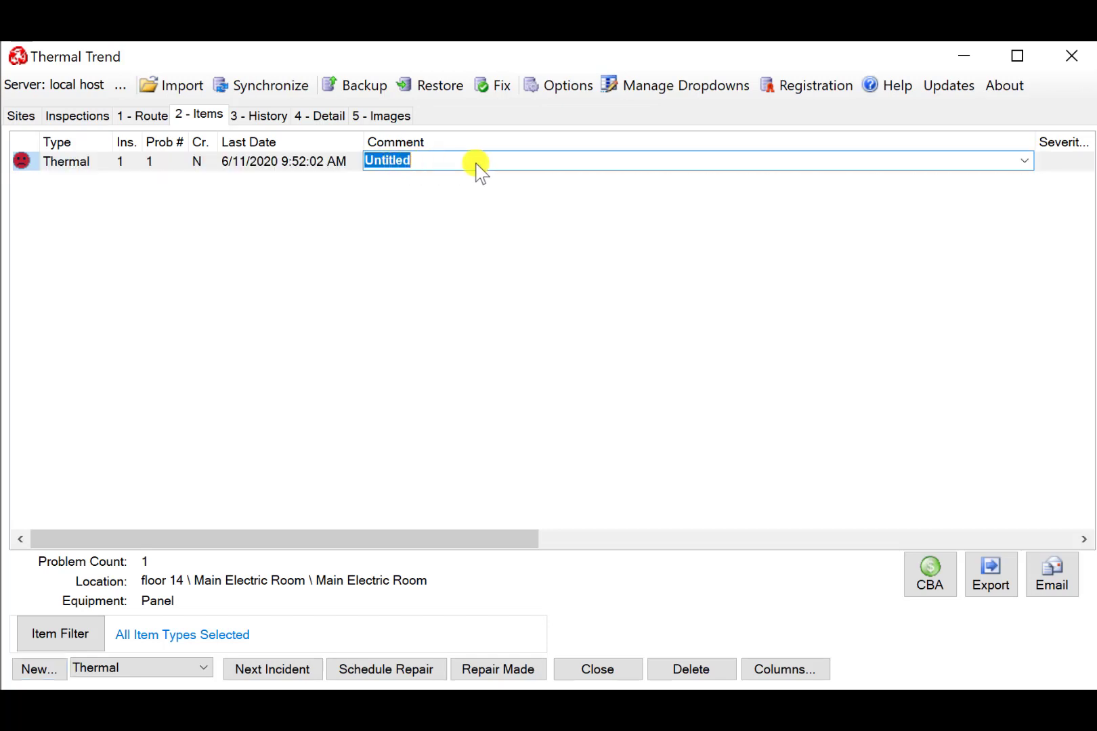
left_click(1027, 160)
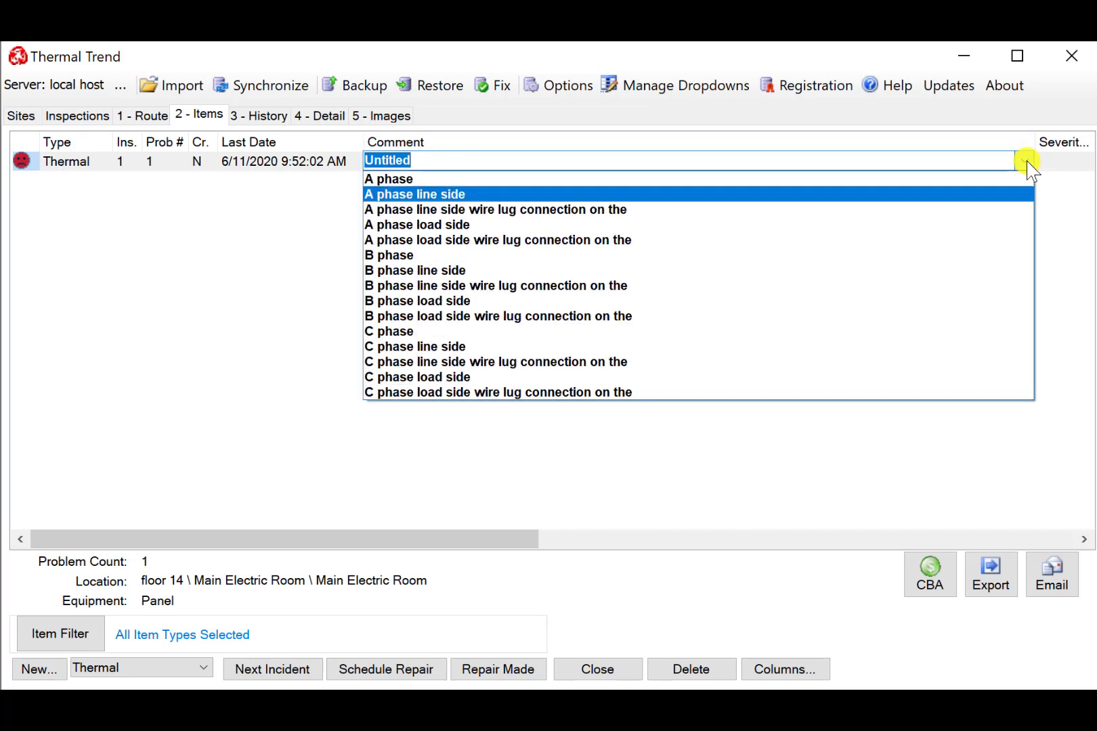
key("Down")
key("Down")
key("Down")
key("Down")
key("Down")
key("Up")
key("Up")
key("Up")
key("Up")
key("Up")
key("Up")
key("Up")
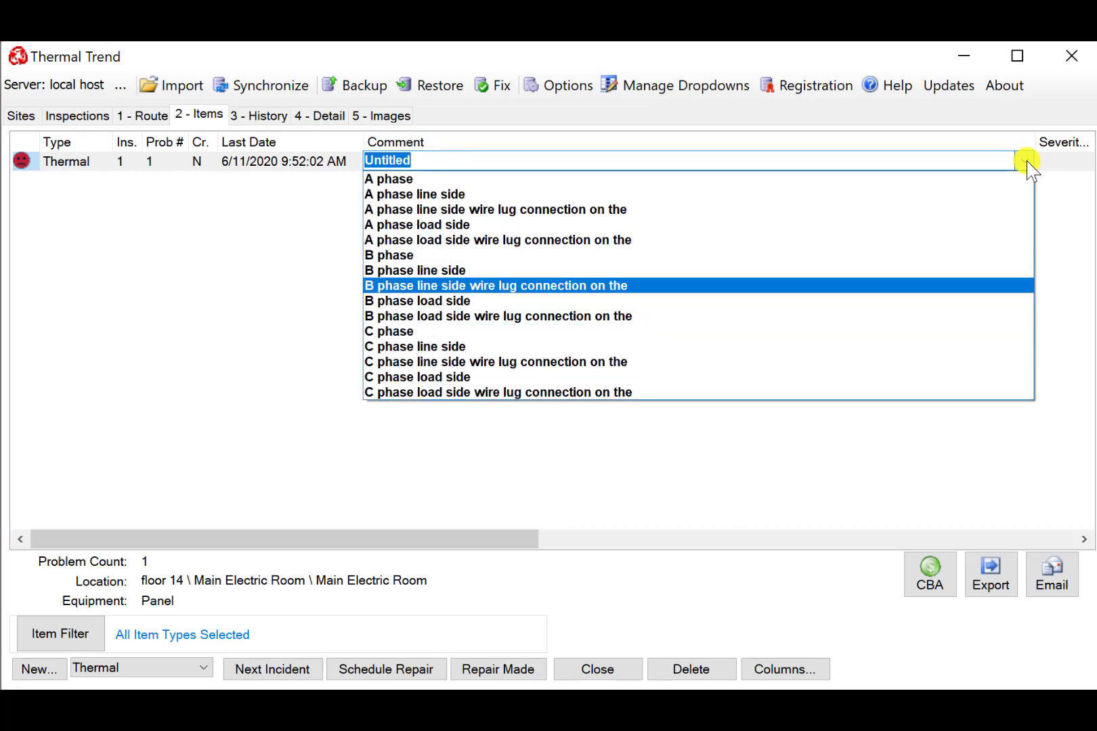
key("Down")
key("Down")
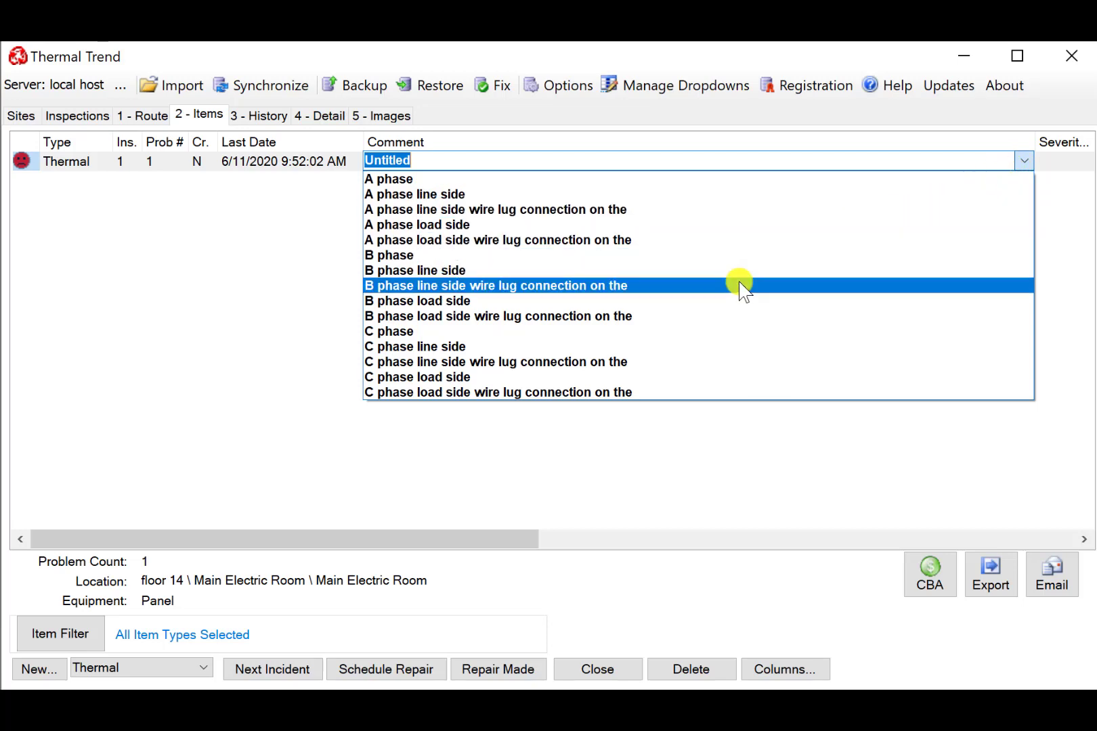
left_click(741, 285)
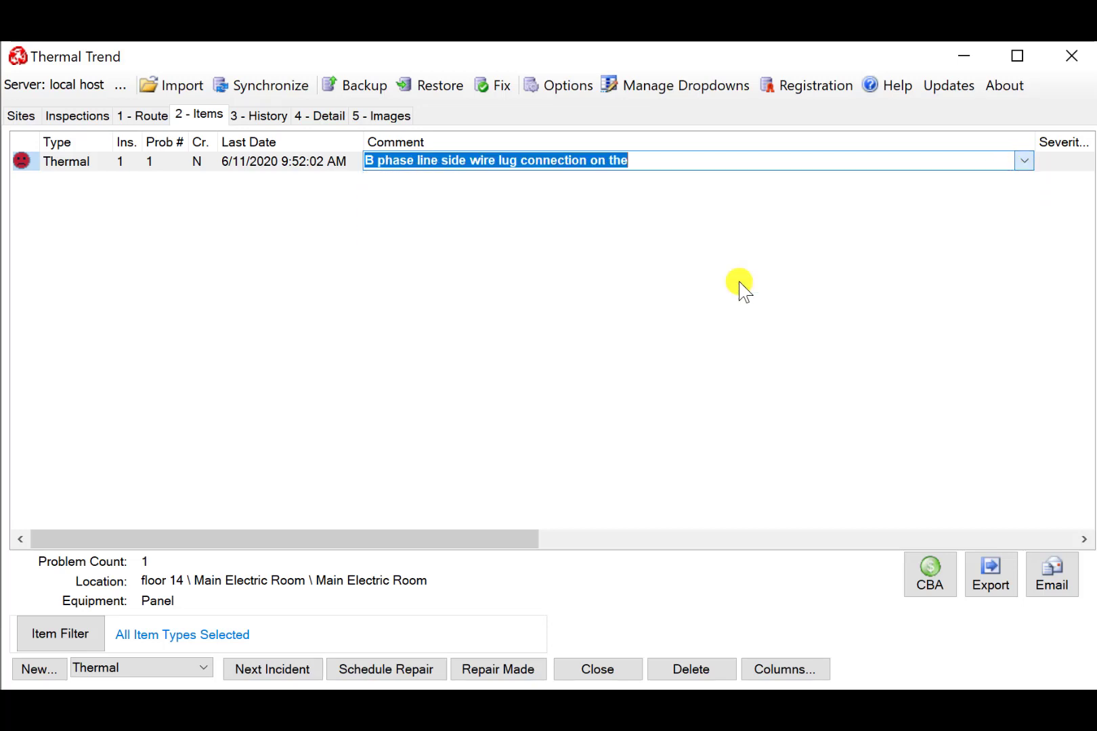
- Append "contactore" to the end of the thermal item's comment
left_click(659, 162)
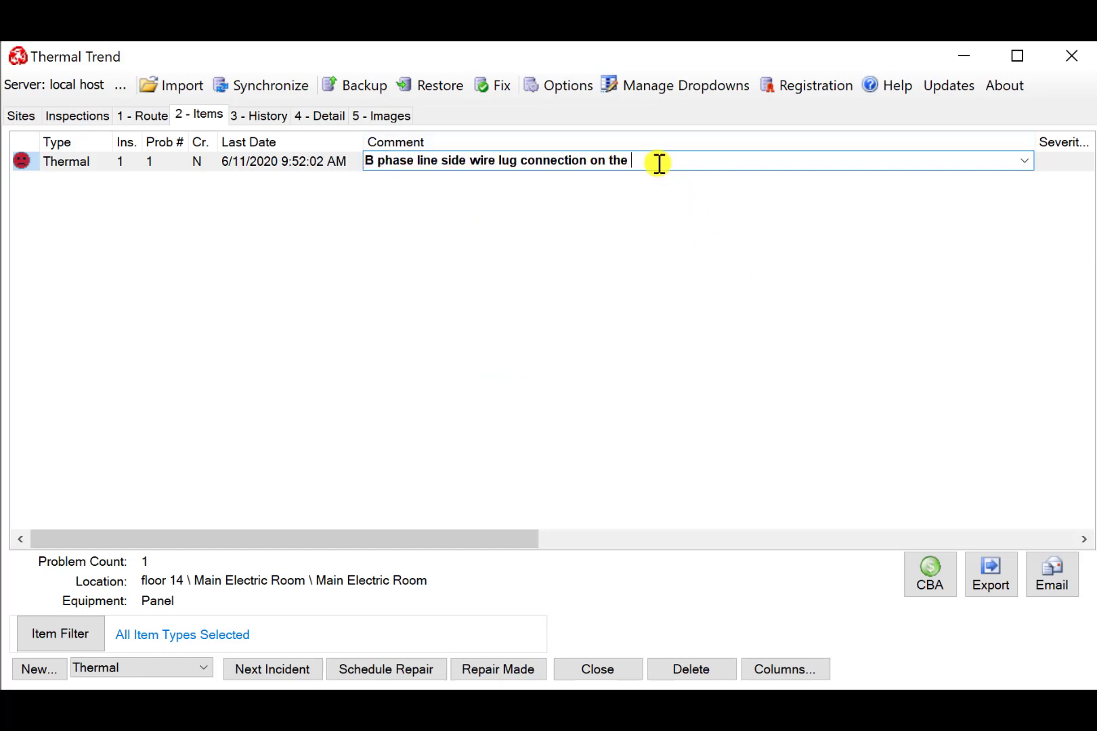
type("contactore")
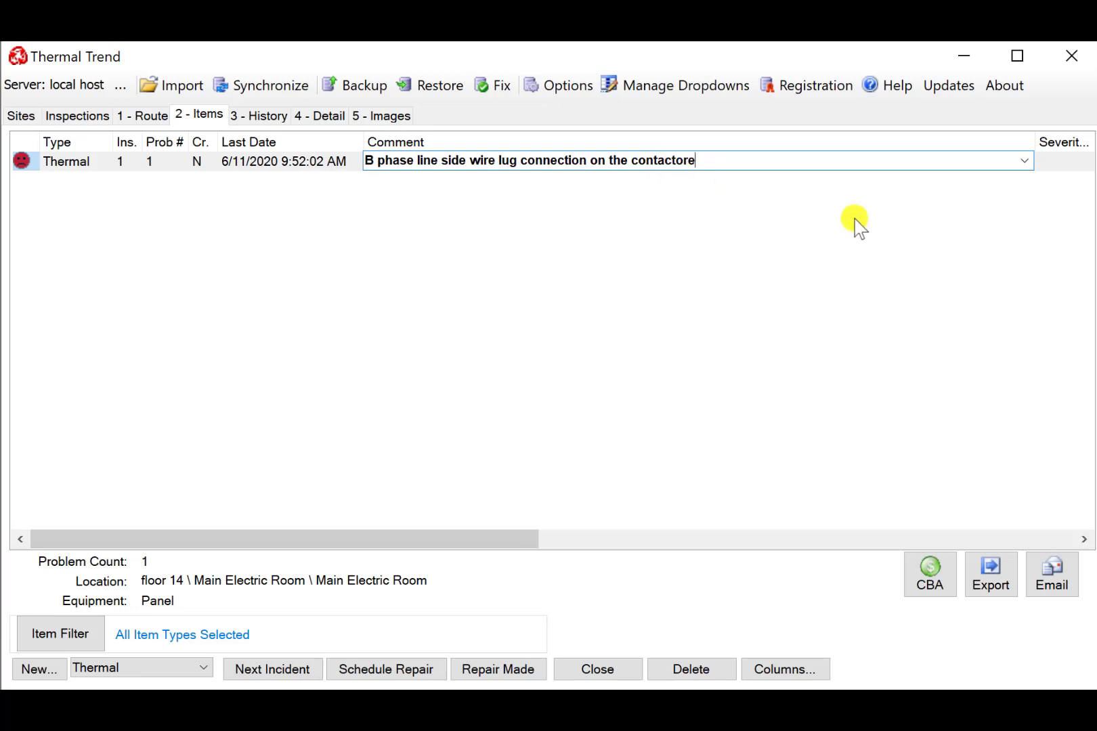
key("Return")
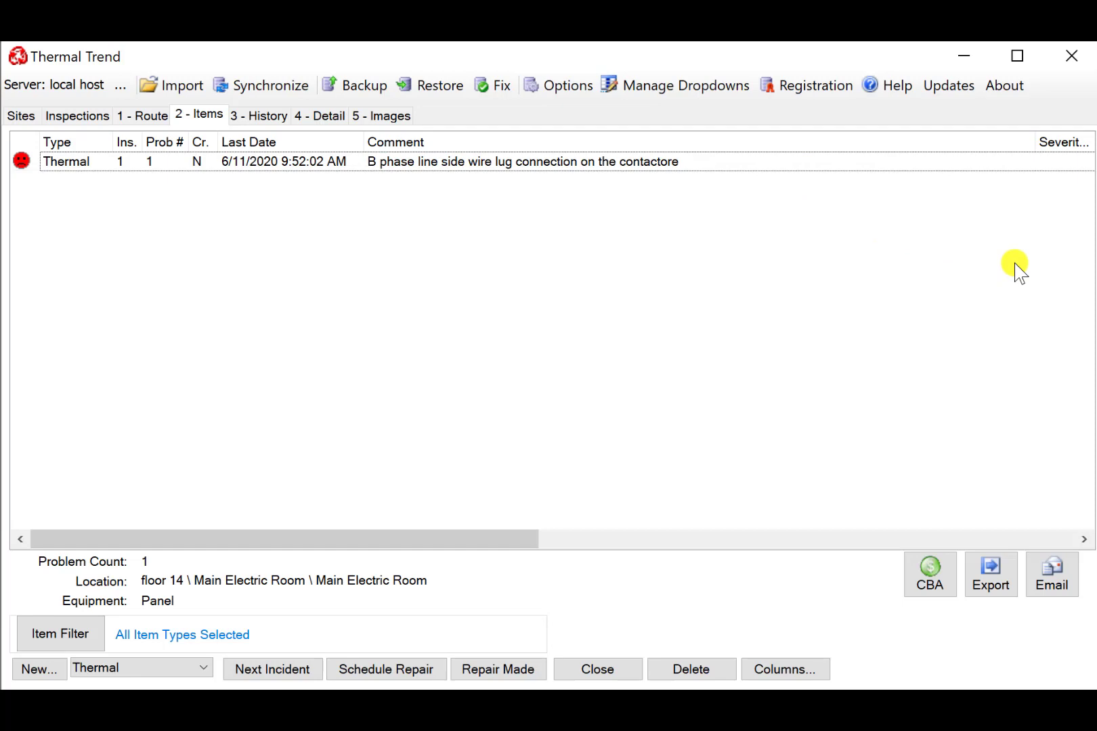
- In the thermal item's details, set the component temperature to 160, its phase to B and its load to 35
left_click(319, 118)
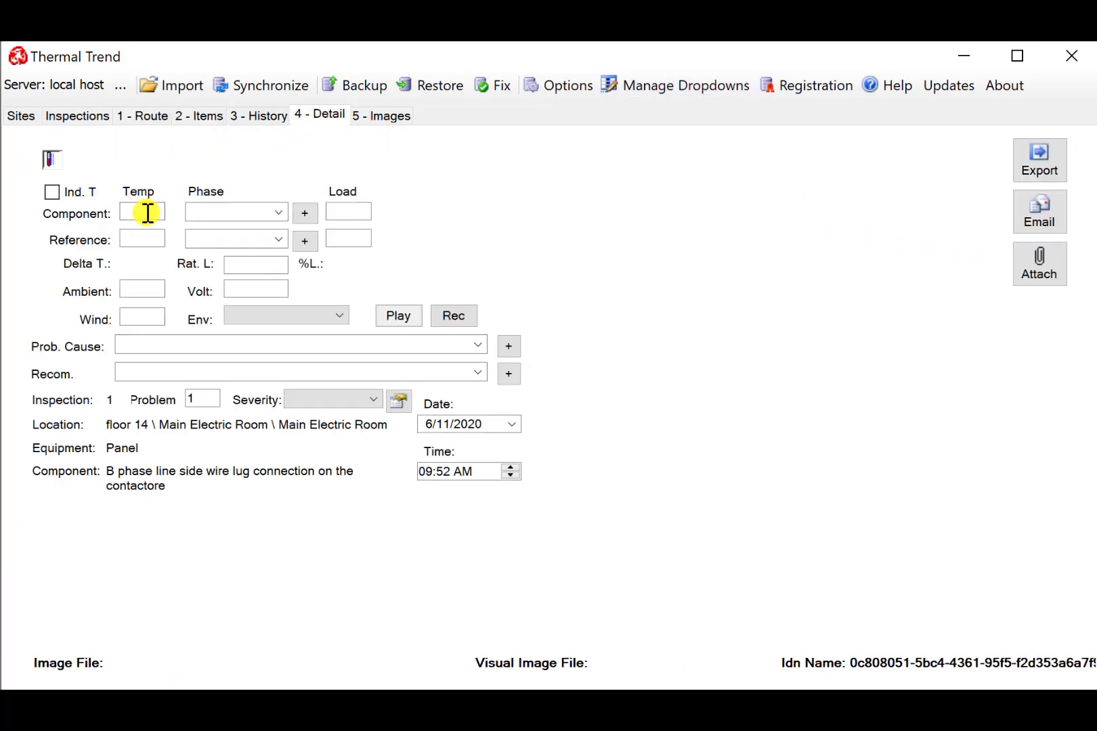
left_click(147, 213)
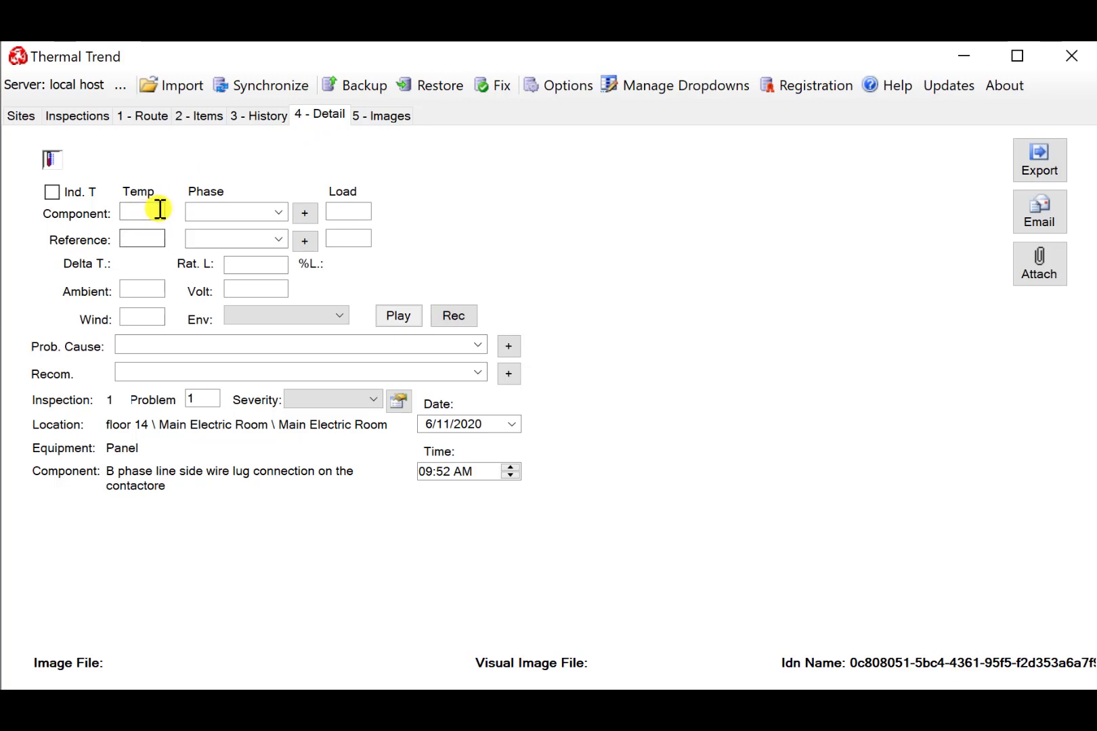
left_click(160, 210)
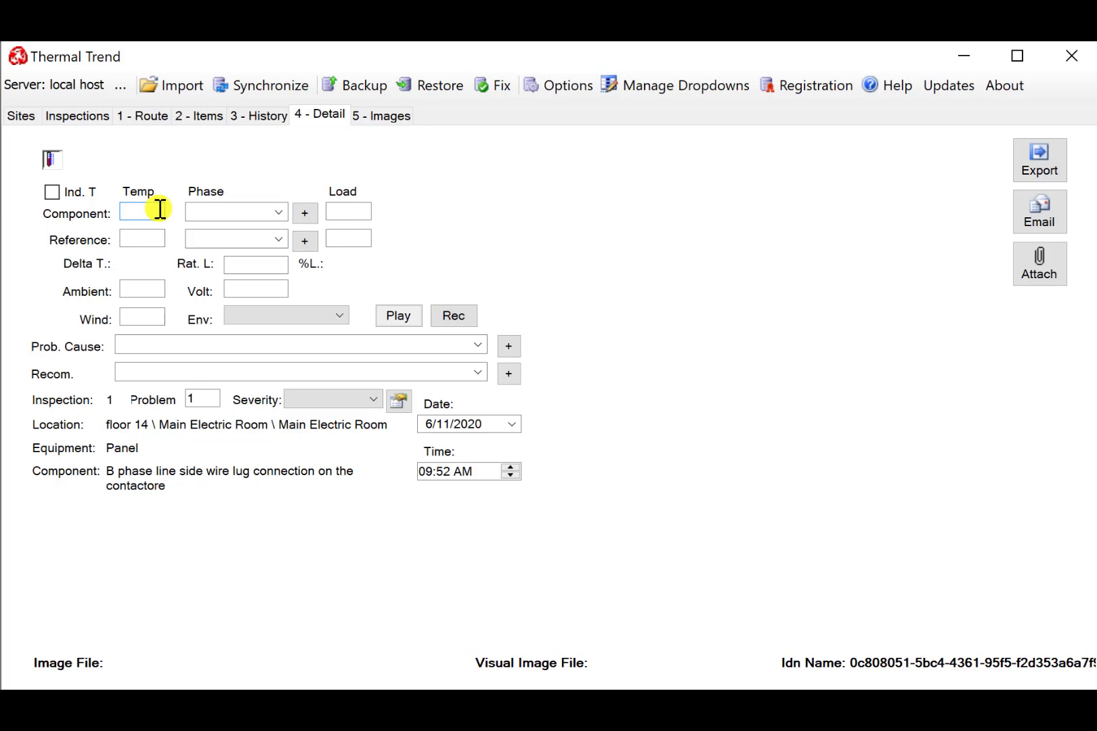
type("160")
left_click(278, 213)
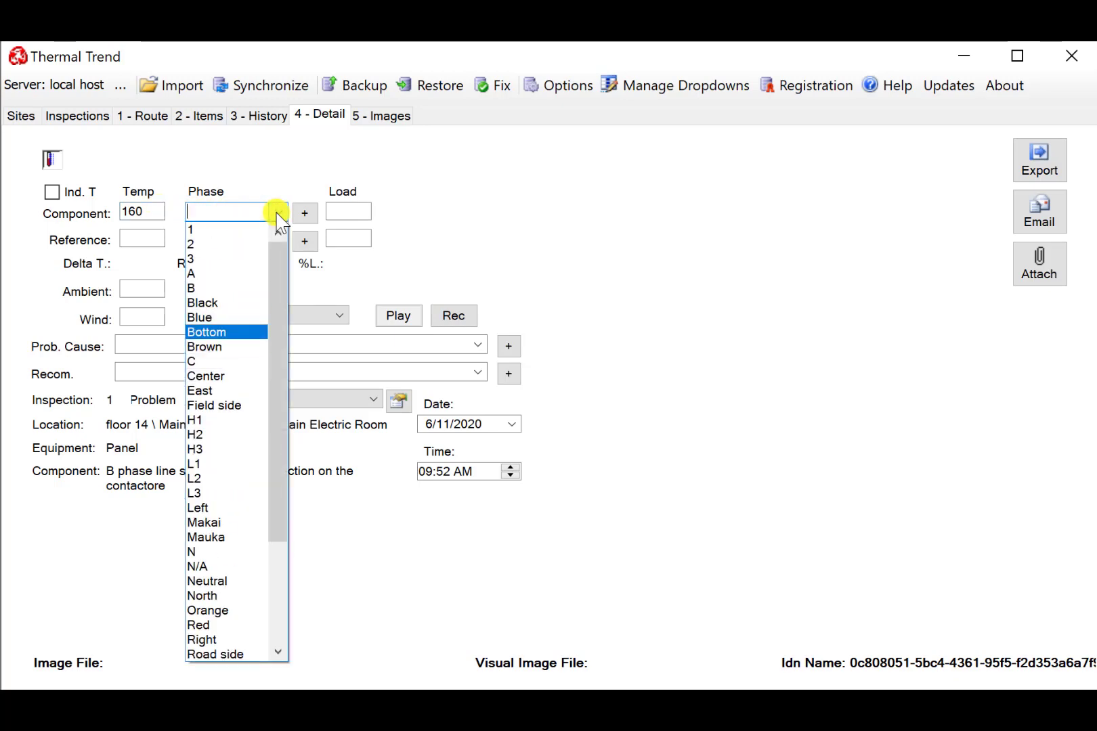
left_click(238, 298)
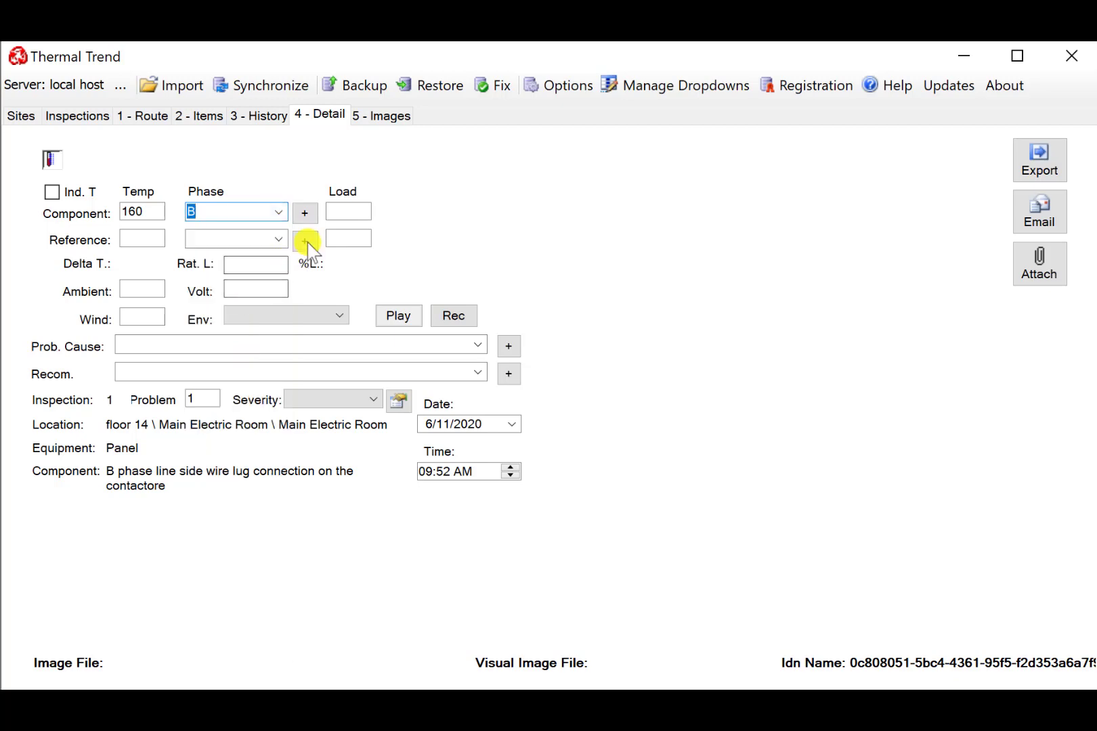
left_click(352, 213)
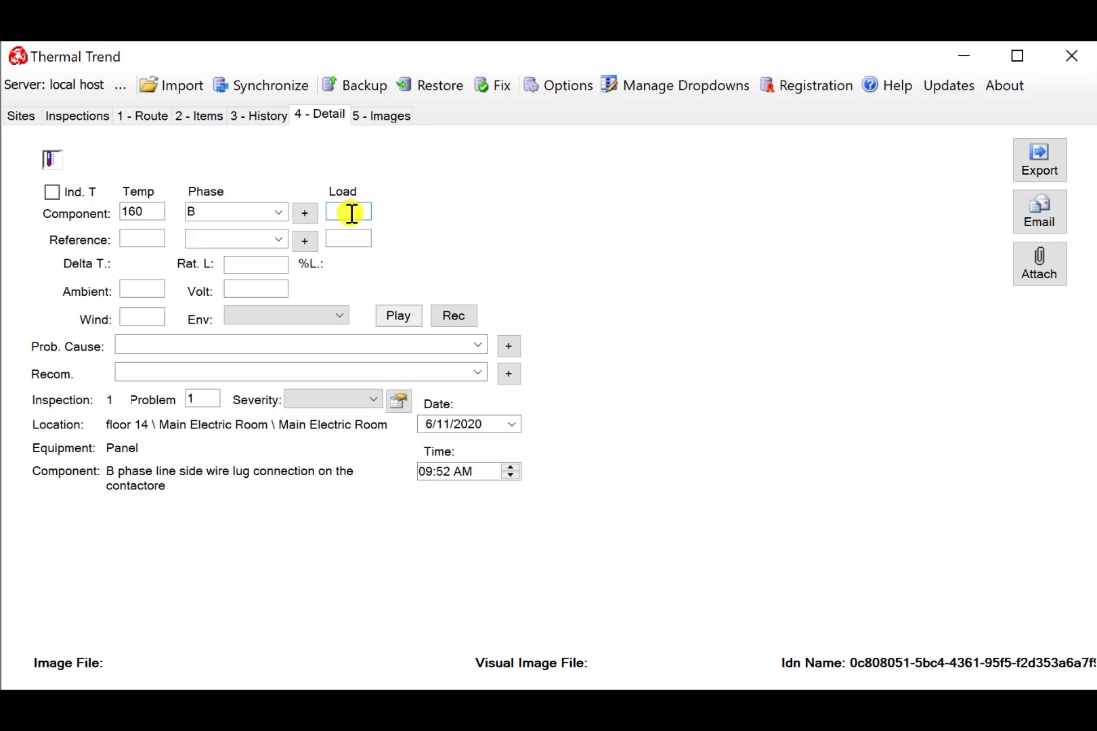
type("35")
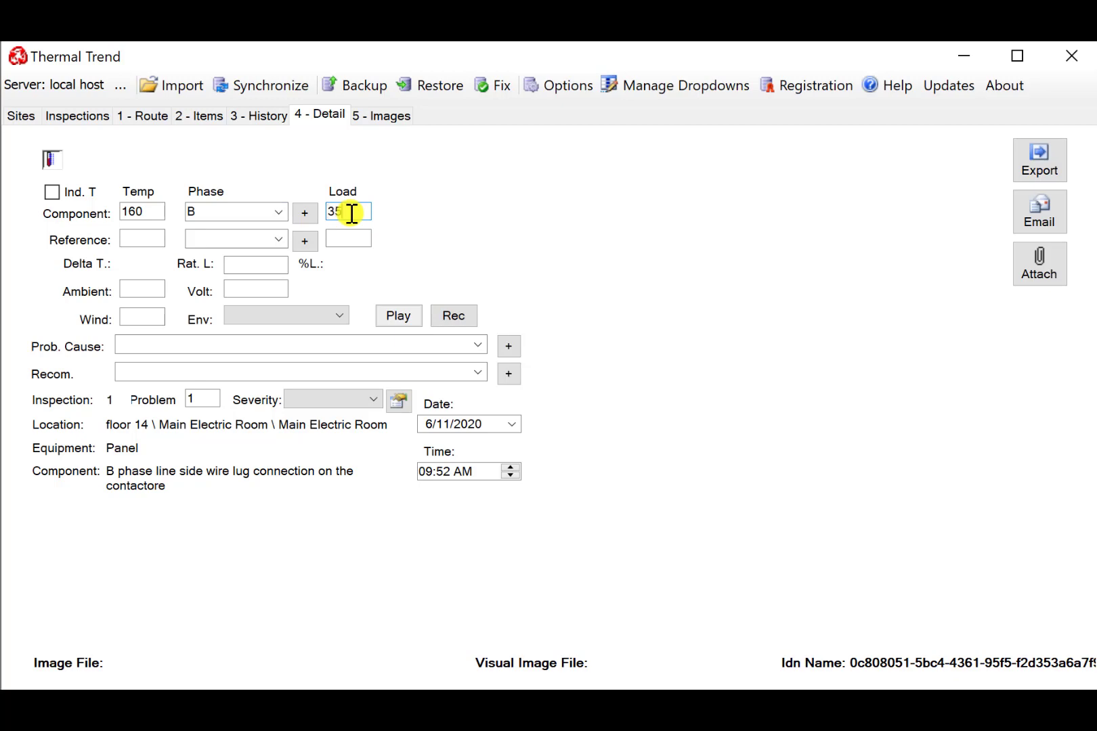
- Set the reference phase to A, the reference temperature to 100 and the reference load to 33
left_click(141, 238)
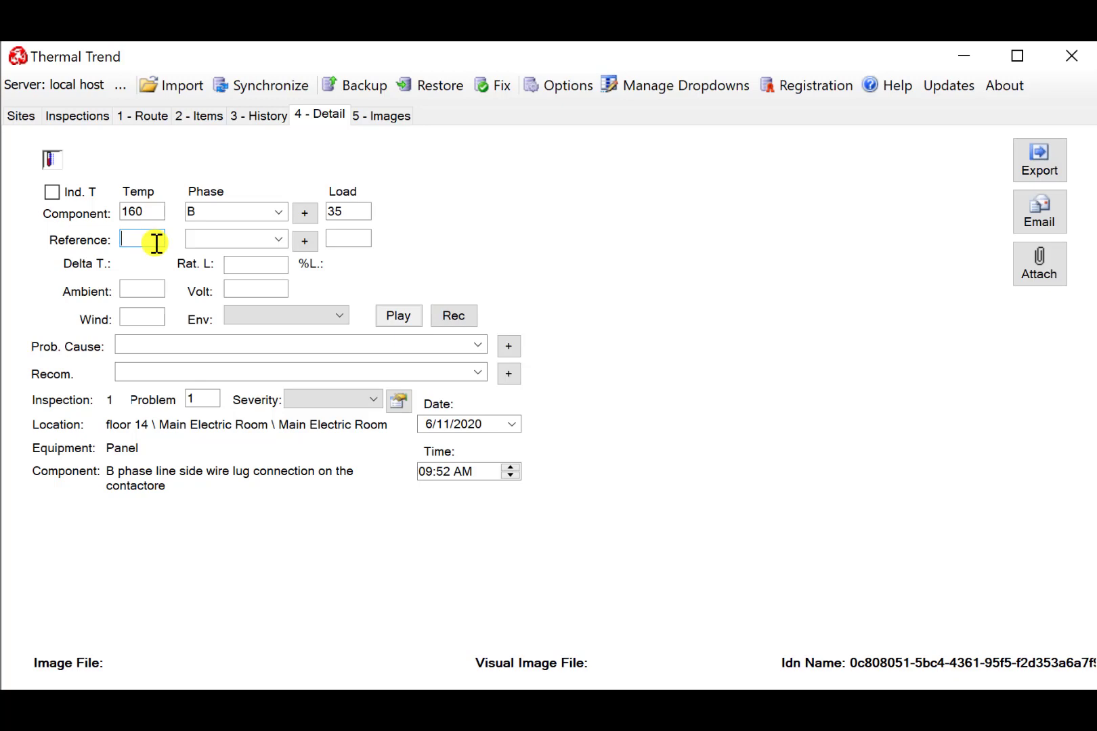
type("A")
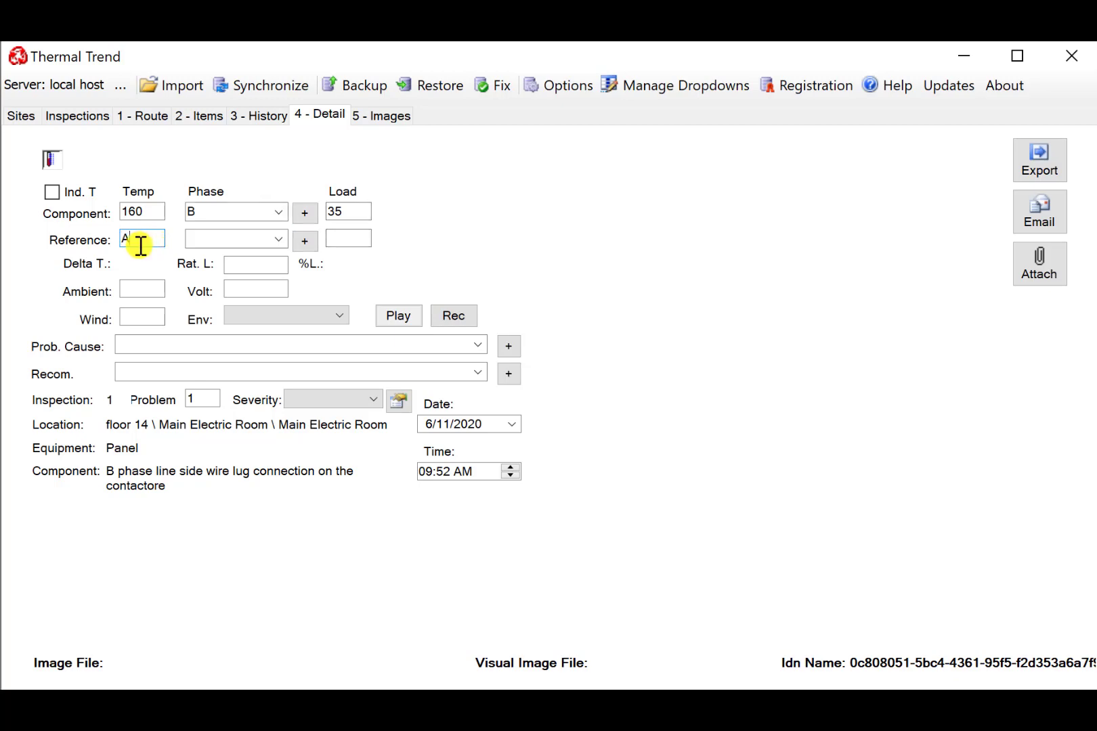
key("BackSpace")
left_click(280, 240)
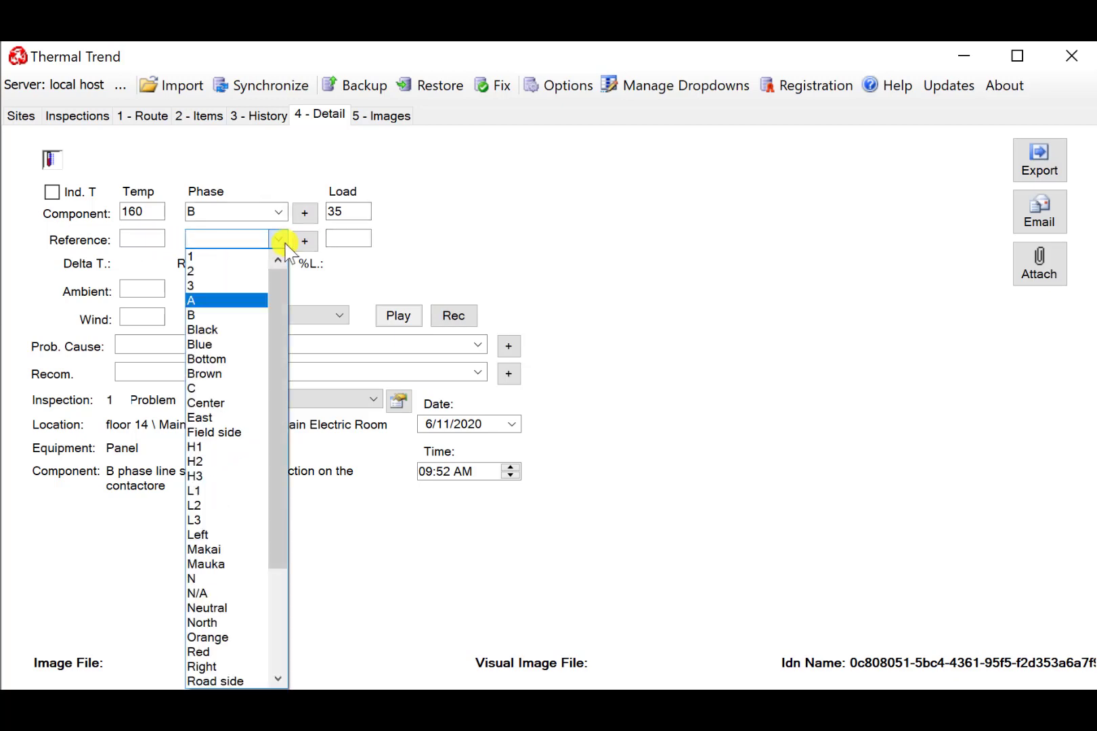
left_click(248, 302)
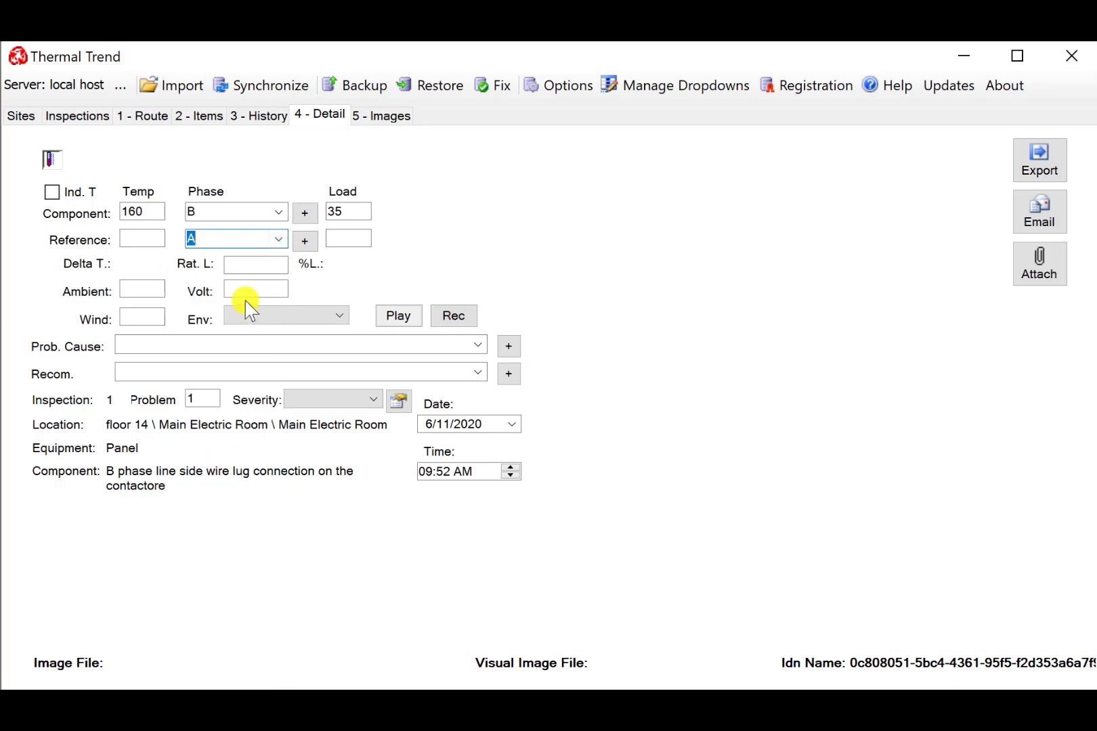
left_click(146, 238)
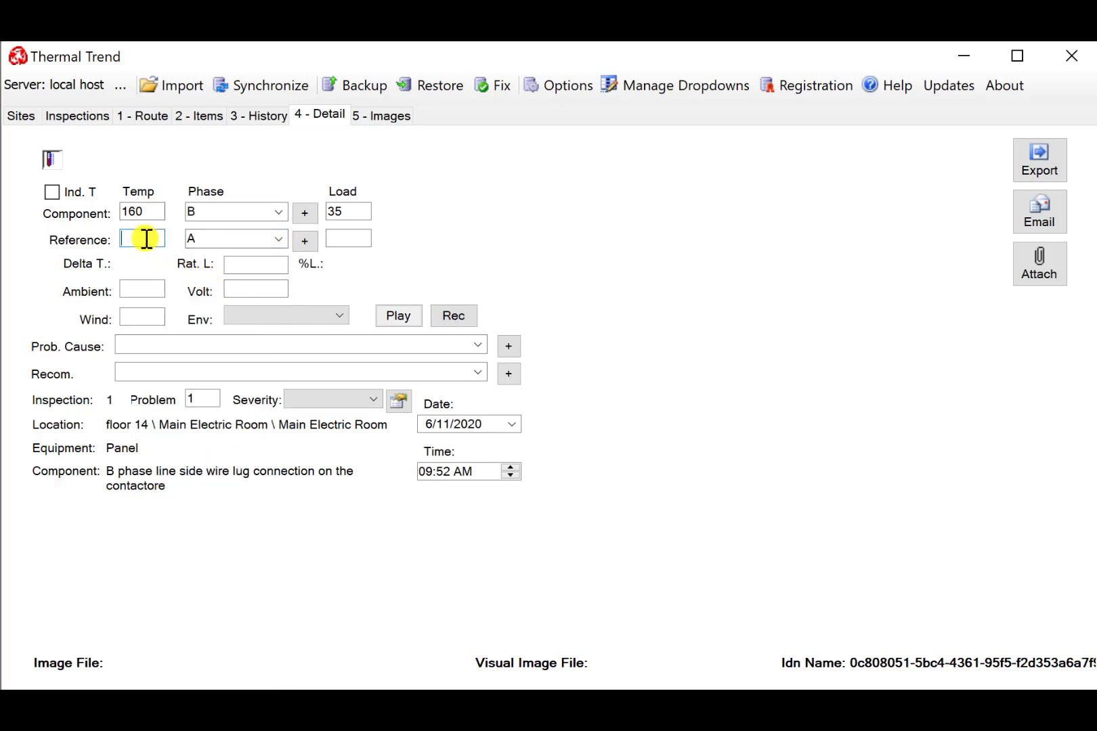
type("100")
left_click(360, 235)
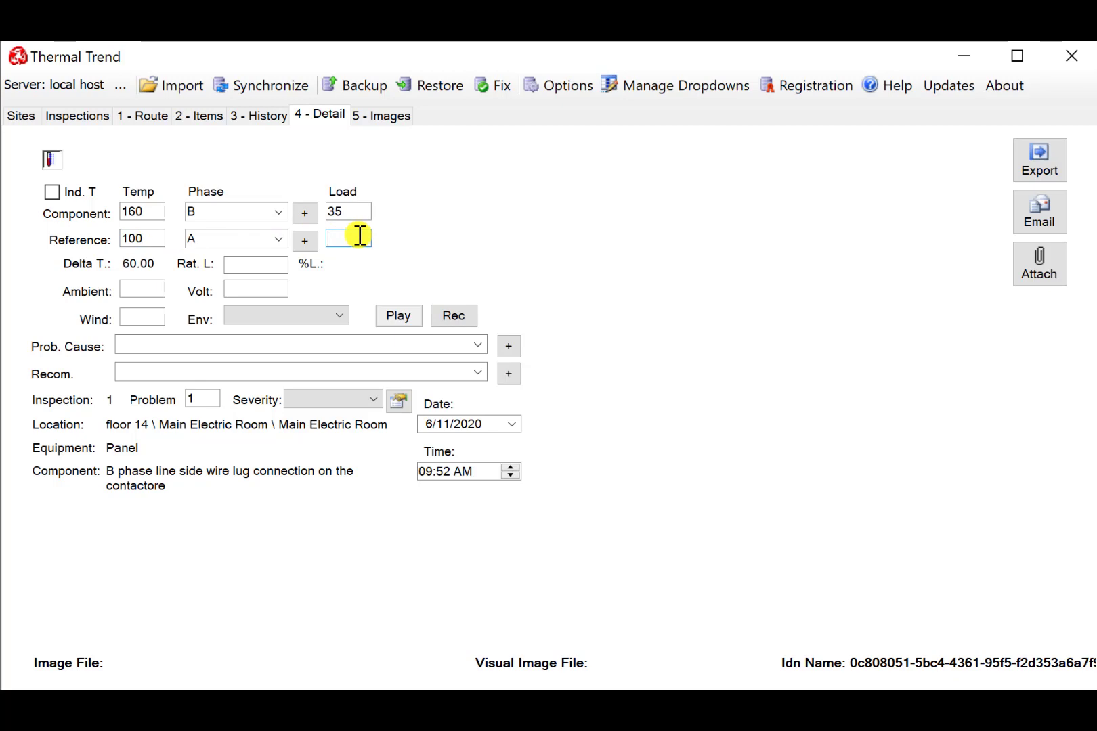
type("3e3")
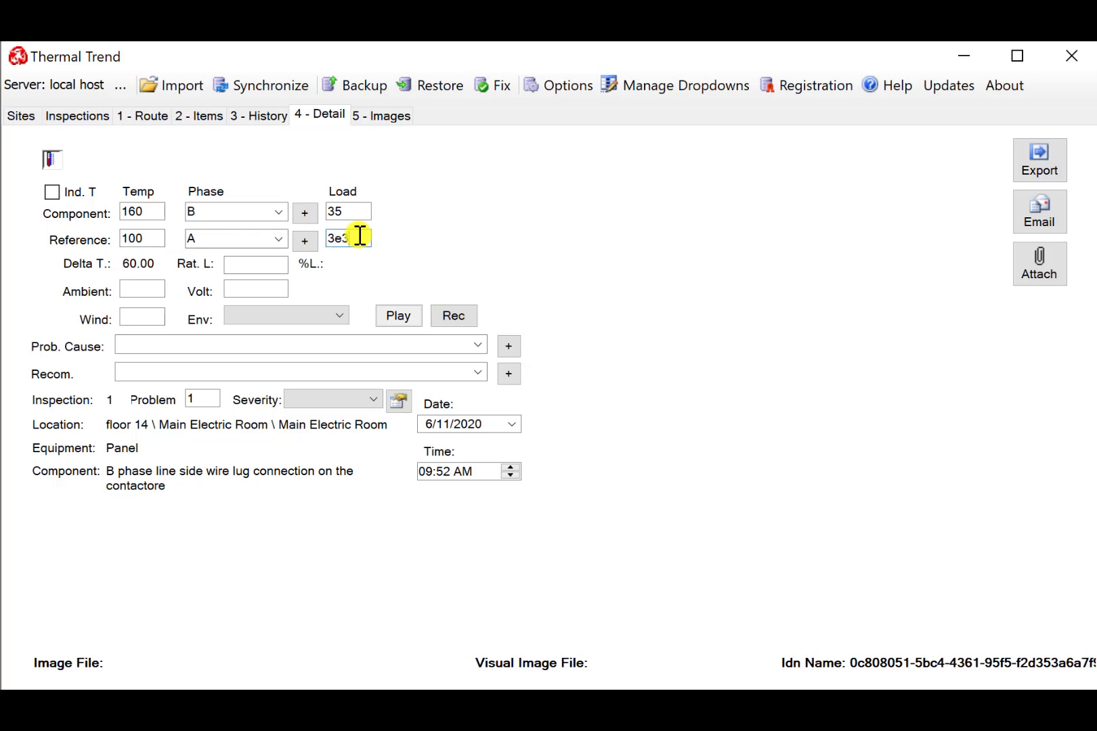
key("BackSpace")
key("BackSpace")
type("33")
key("BackSpace")
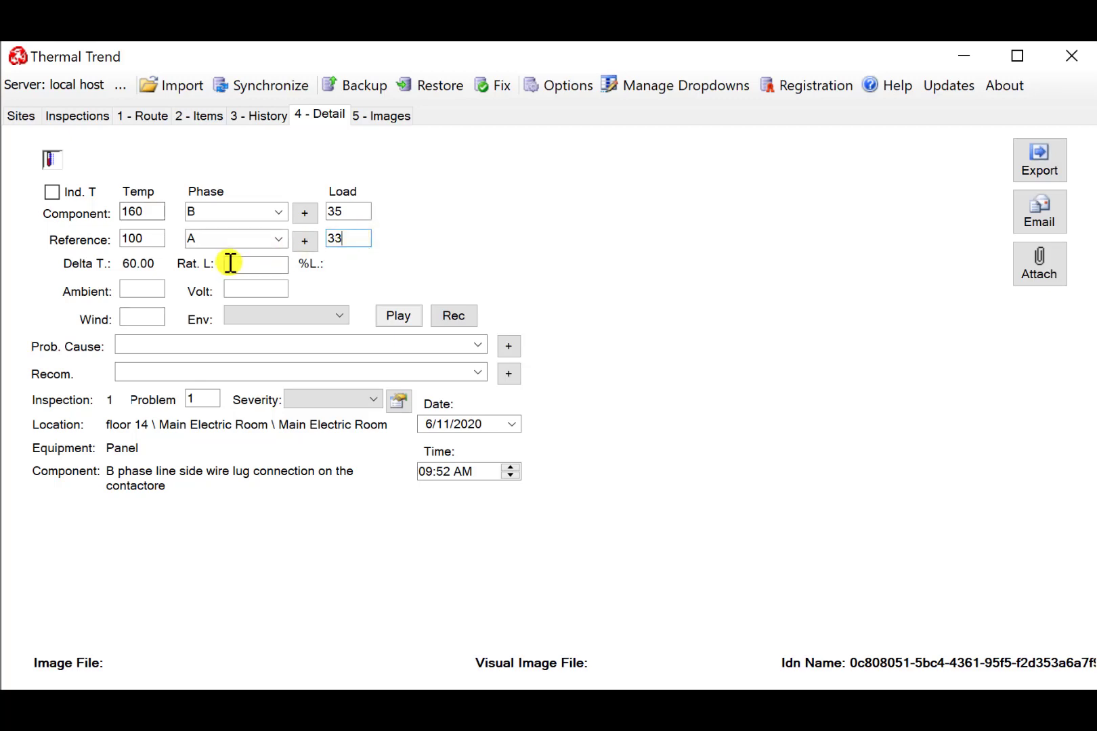
- Set the rated load to 45, the ambient temperature to 75, the voltage to 480 and the wind to 0
left_click(253, 266)
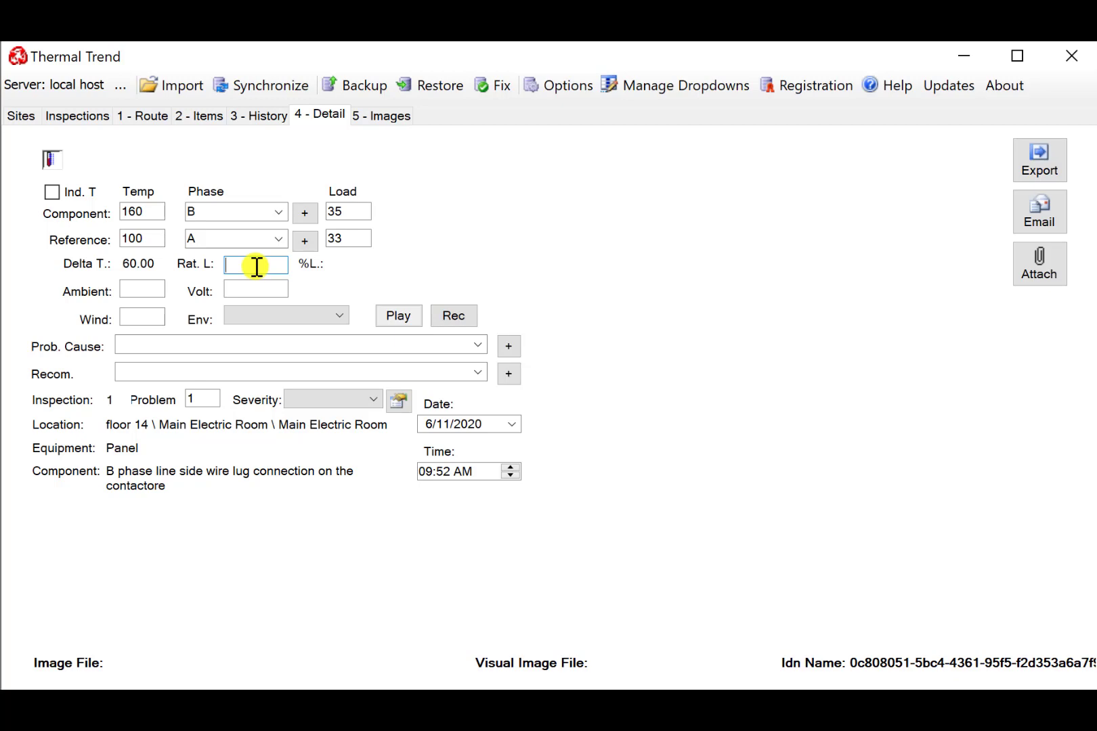
type("45")
left_click(140, 288)
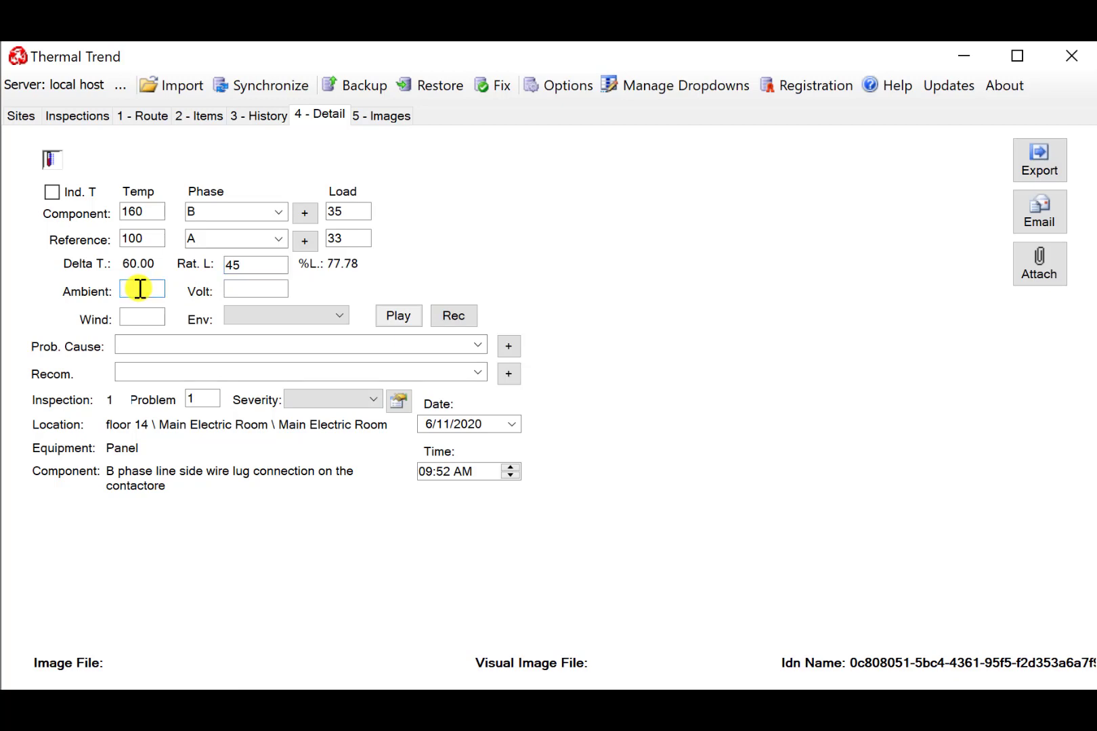
type("75")
left_click(257, 289)
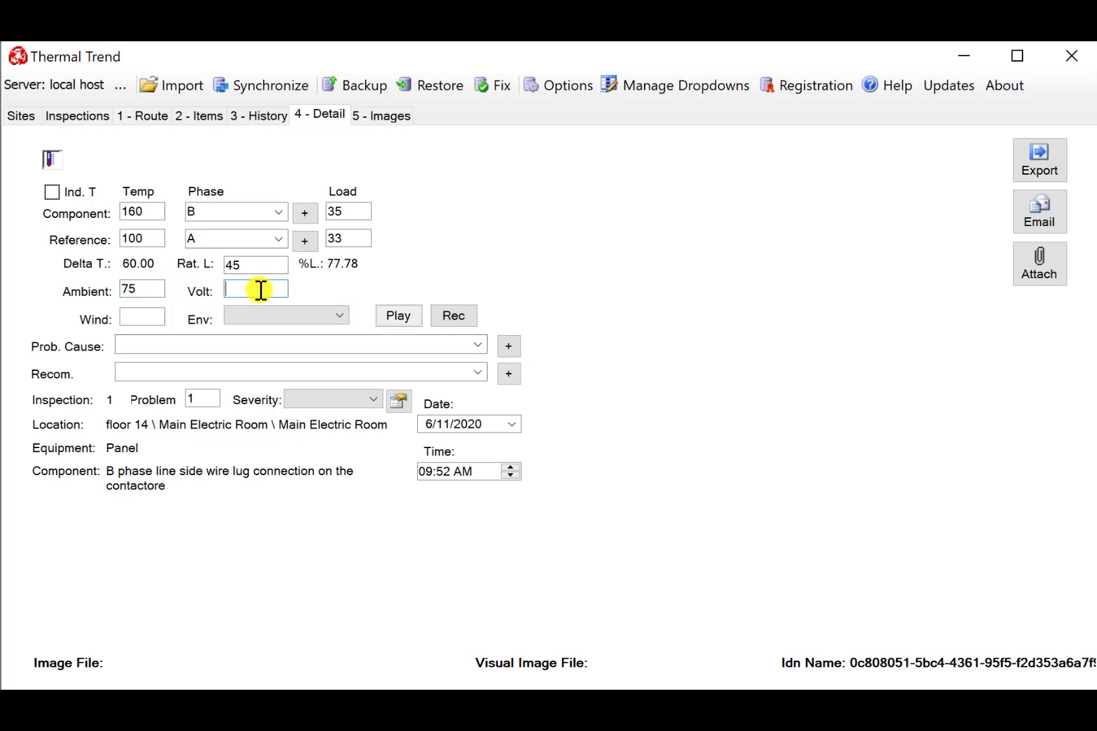
type("480")
left_click(147, 315)
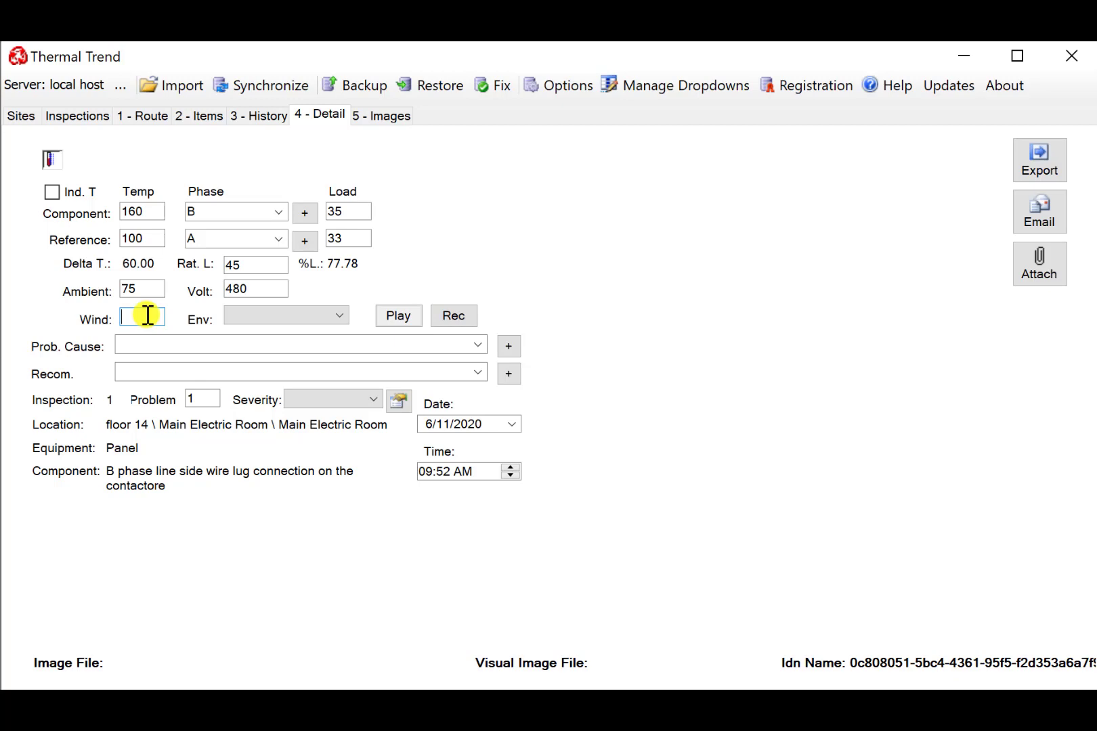
type("0")
- Review the available environment conditions for the thermal item and set the environment to Indoors
left_click(336, 317)
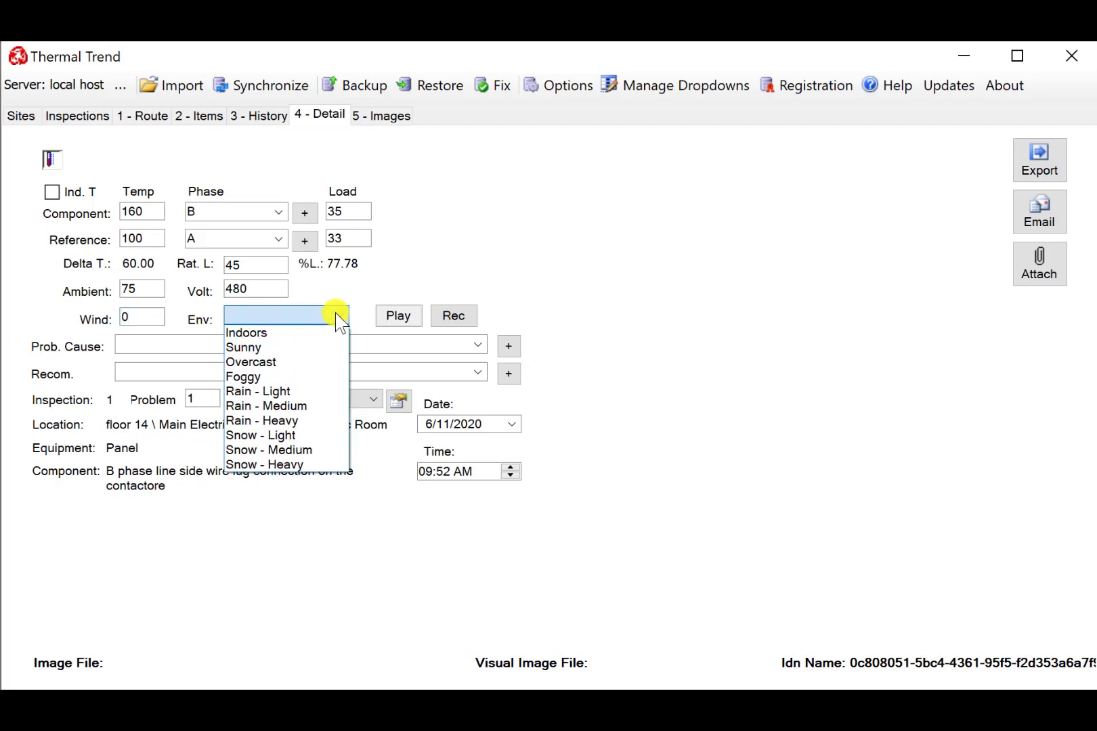
key("Down")
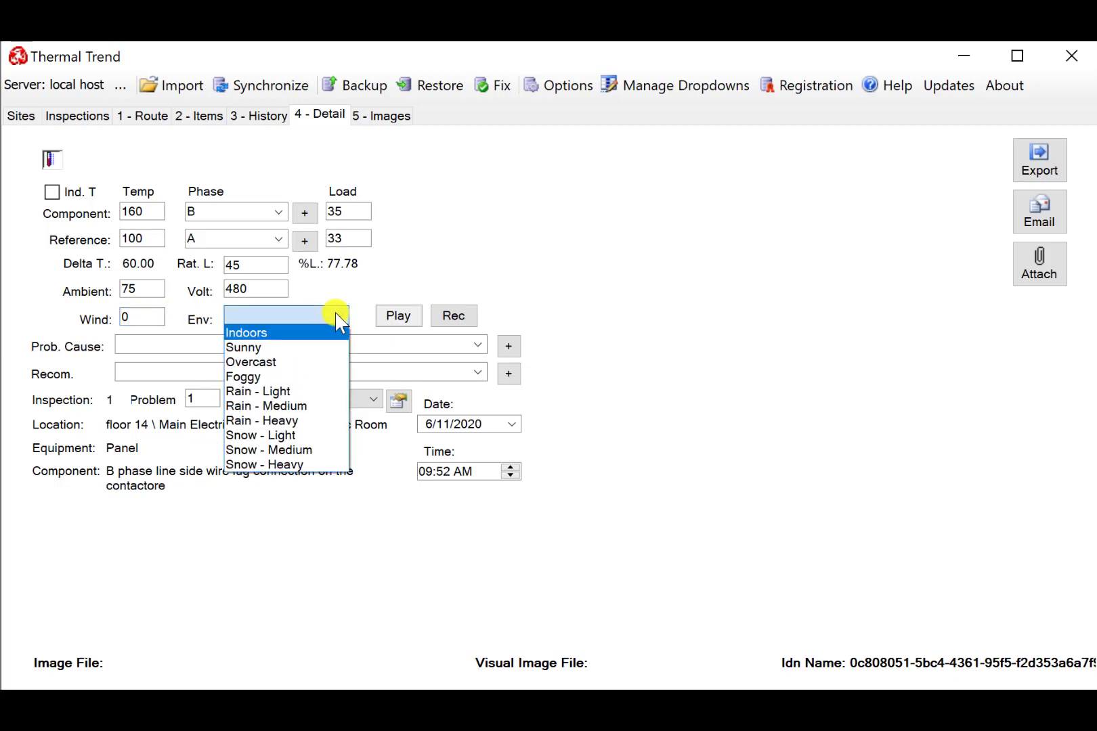
key("Down")
key("Down")
key("Down")
key("Down")
key("Down")
key("Down")
key("Down")
key("Down")
key("Down")
key("Up")
key("Up")
key("Up")
key("Up")
key("Up")
key("Up")
key("Up")
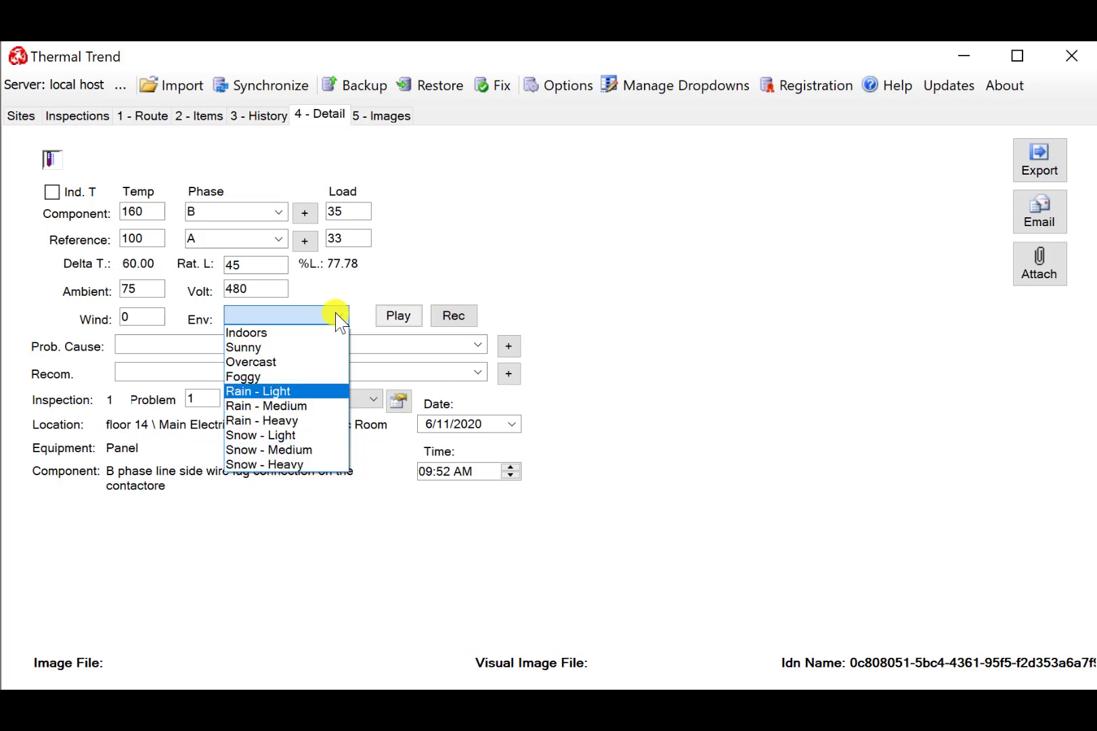
key("Down")
key("Down")
key("Down")
key("Down")
key("Down")
key("Down")
key("Down")
key("Up")
key("Up")
key("Up")
key("Up")
key("Up")
key("Up")
key("Up")
key("Up")
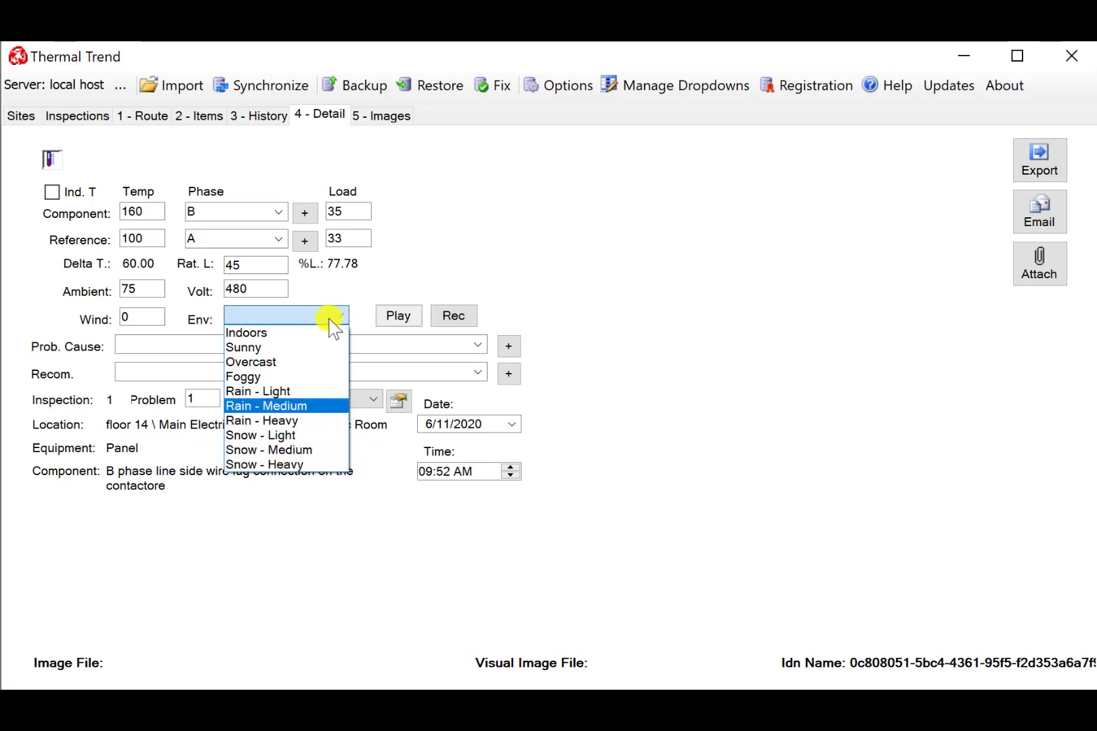
key("Up")
left_click(319, 332)
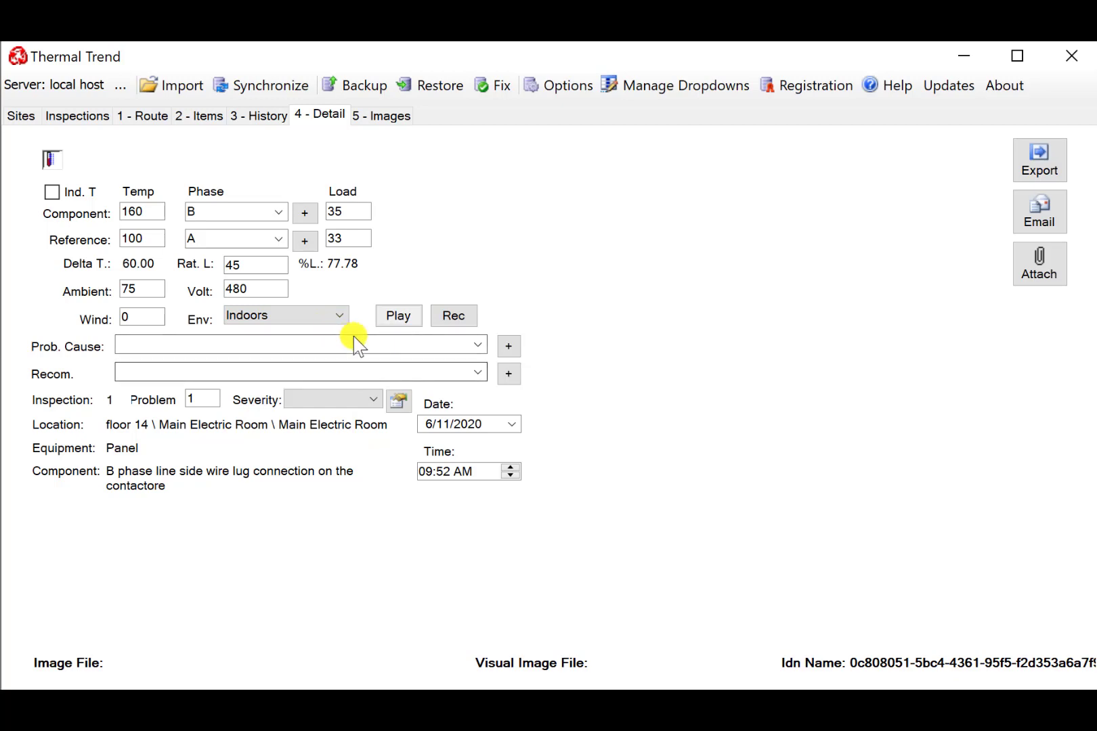
left_click(414, 350)
left_click(404, 373)
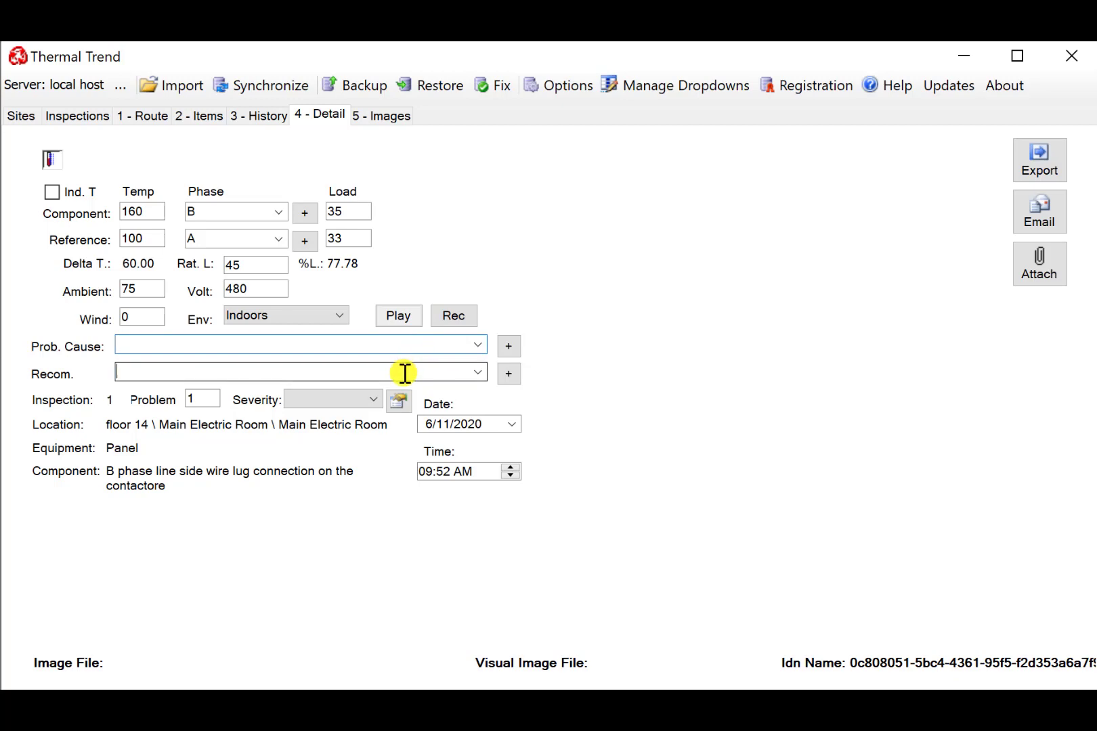
key("Tab")
key("Tab")
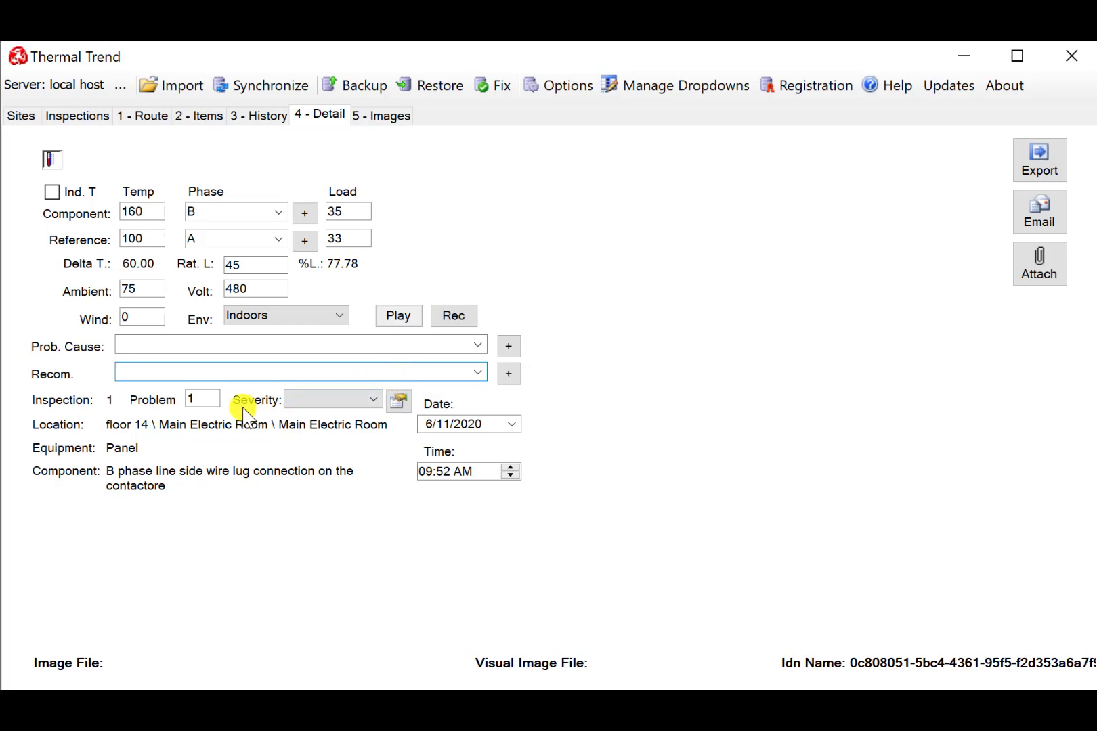
- Review the severity levels and set the problem's severity to "4 - 40+"
left_click(378, 397)
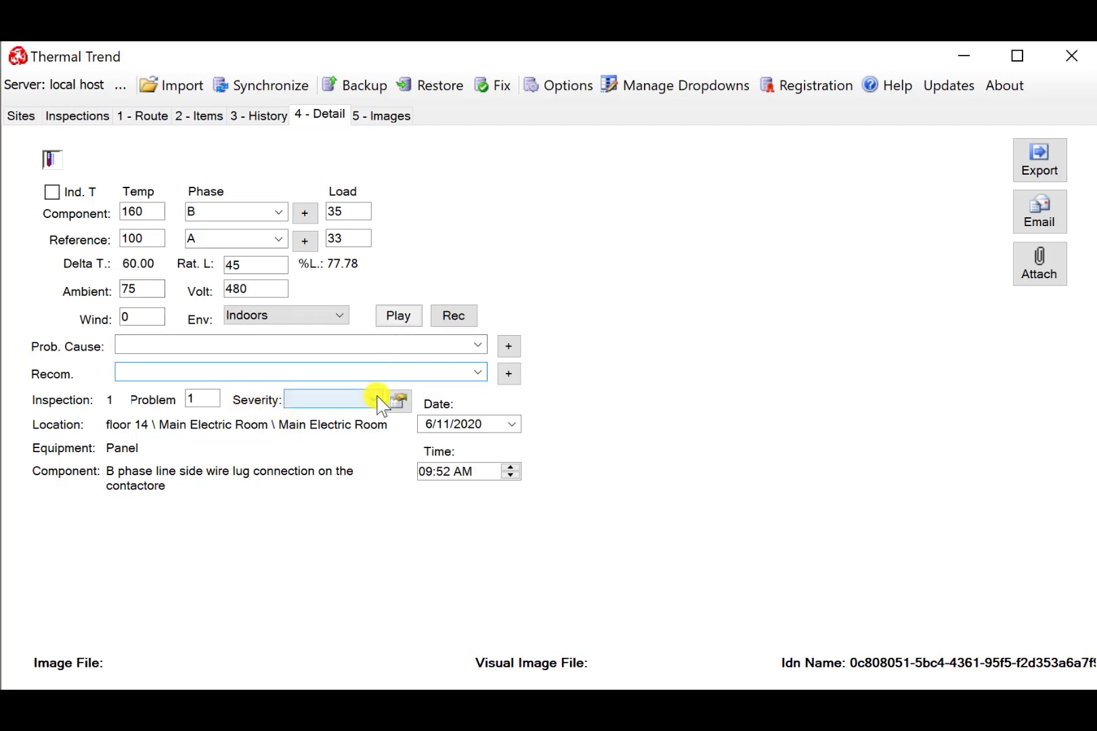
left_click(380, 400)
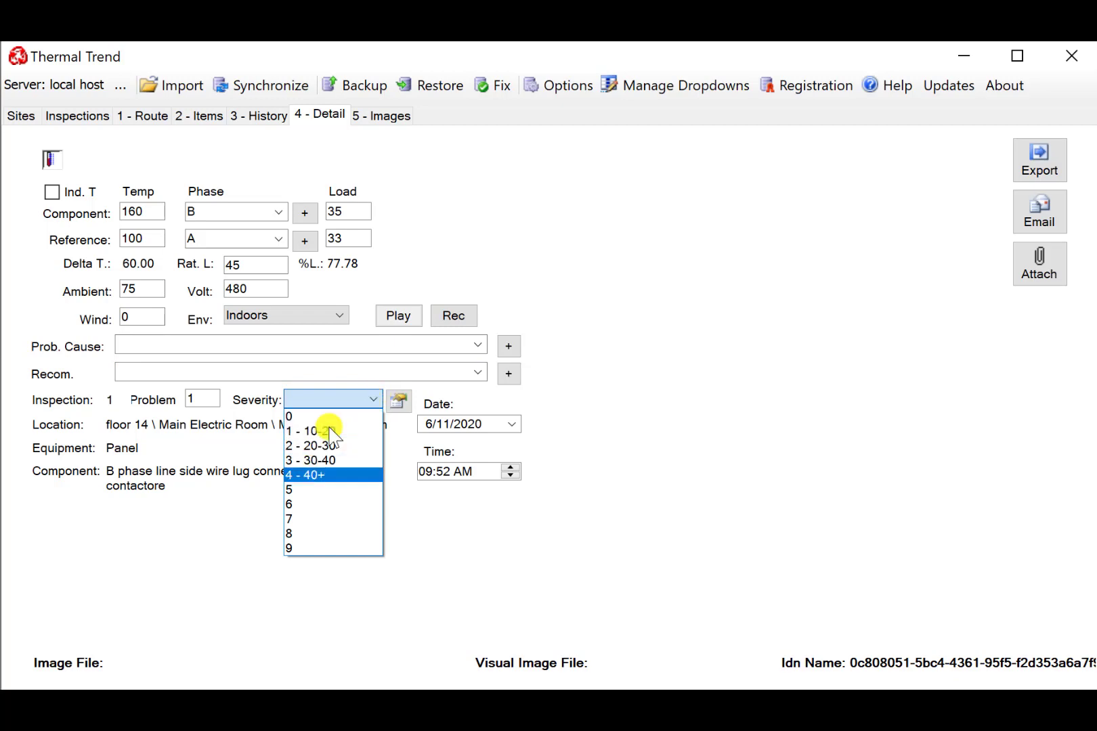
key("Up")
key("Up")
key("Up")
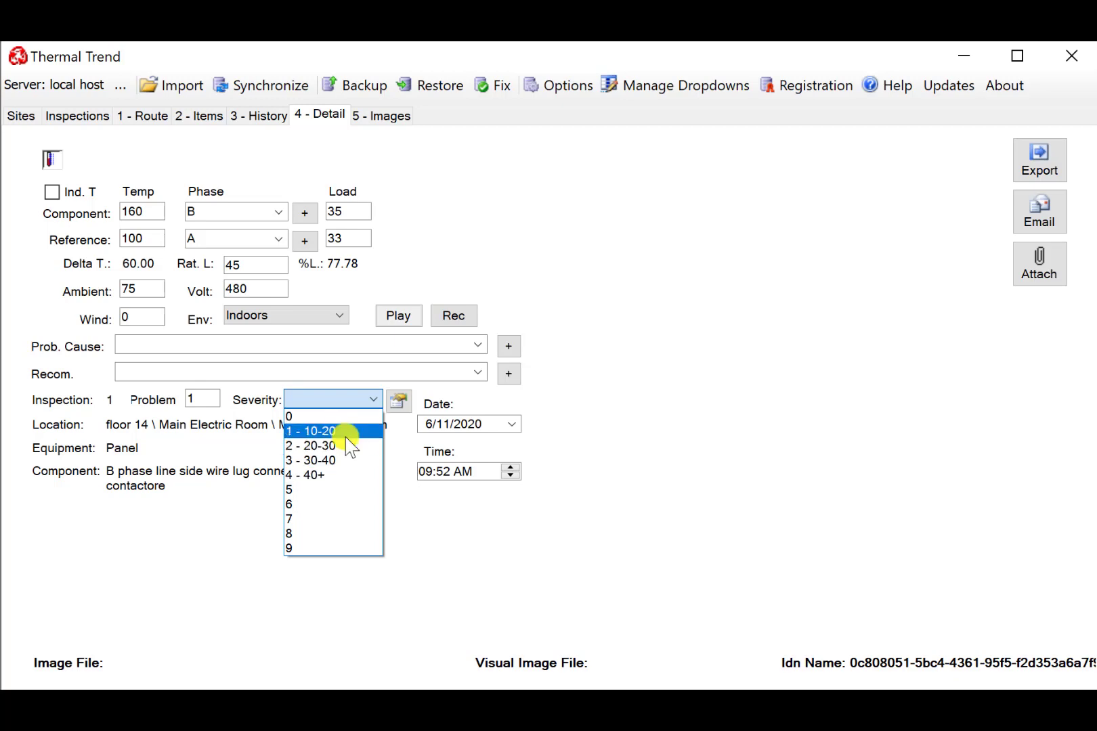
key("Down")
key("Down")
key("Down")
key("Up")
key("Up")
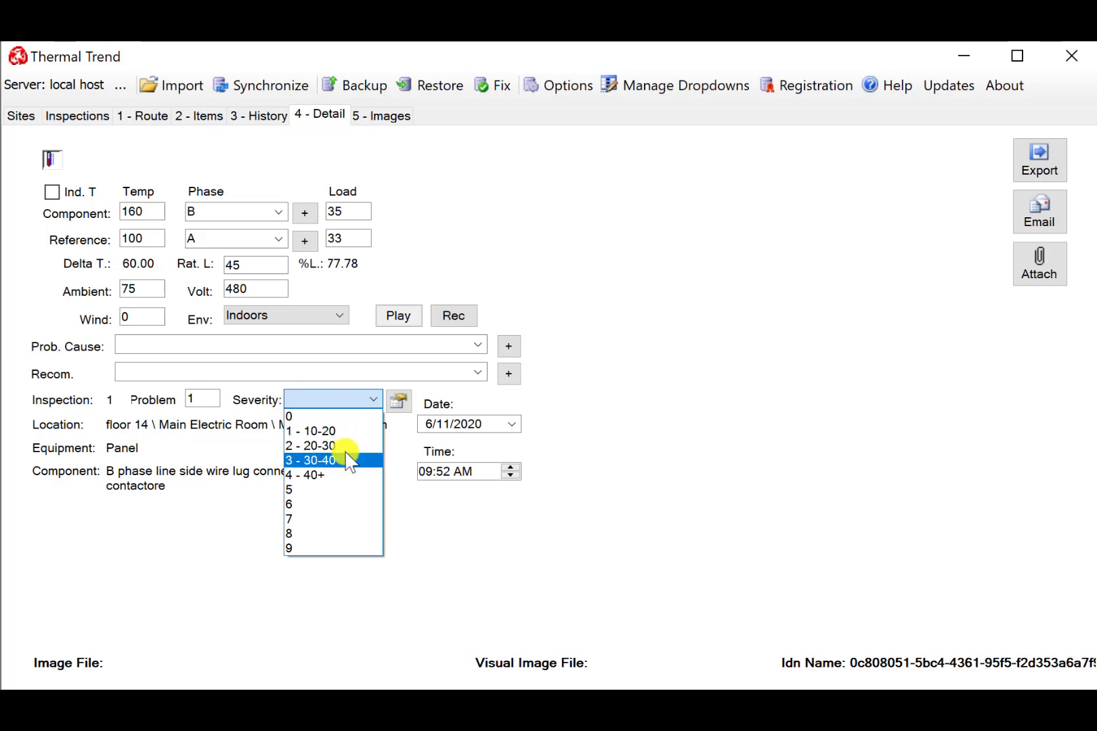
key("Up")
key("Up")
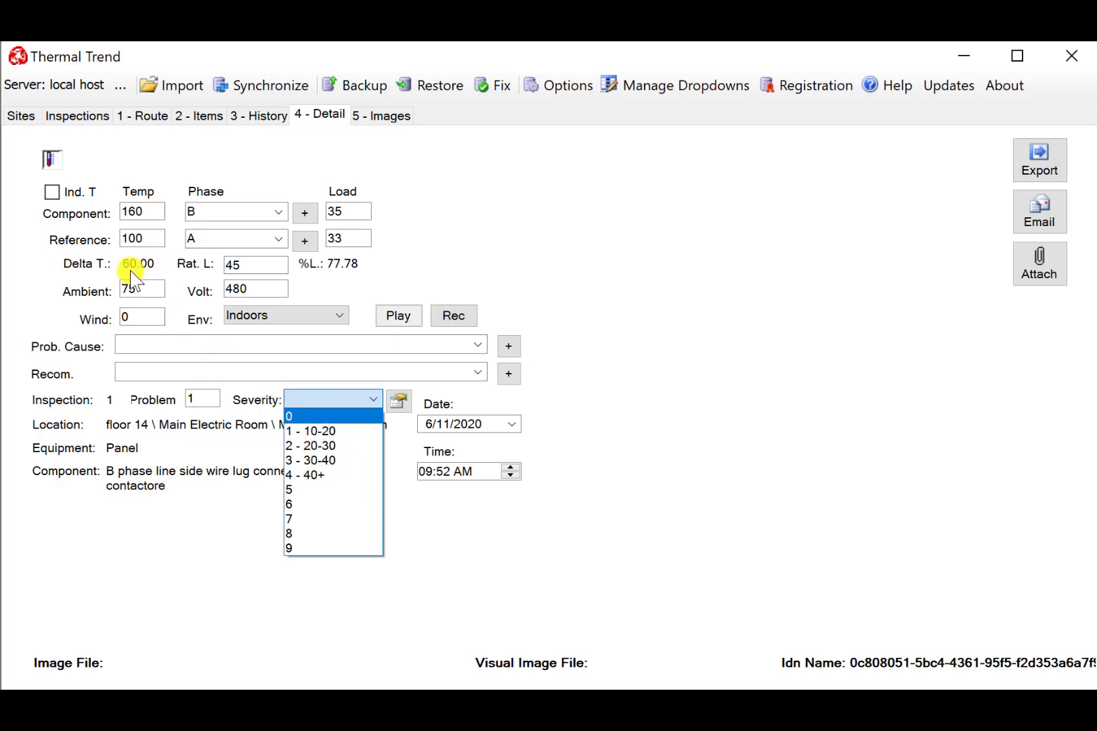
left_click(321, 476)
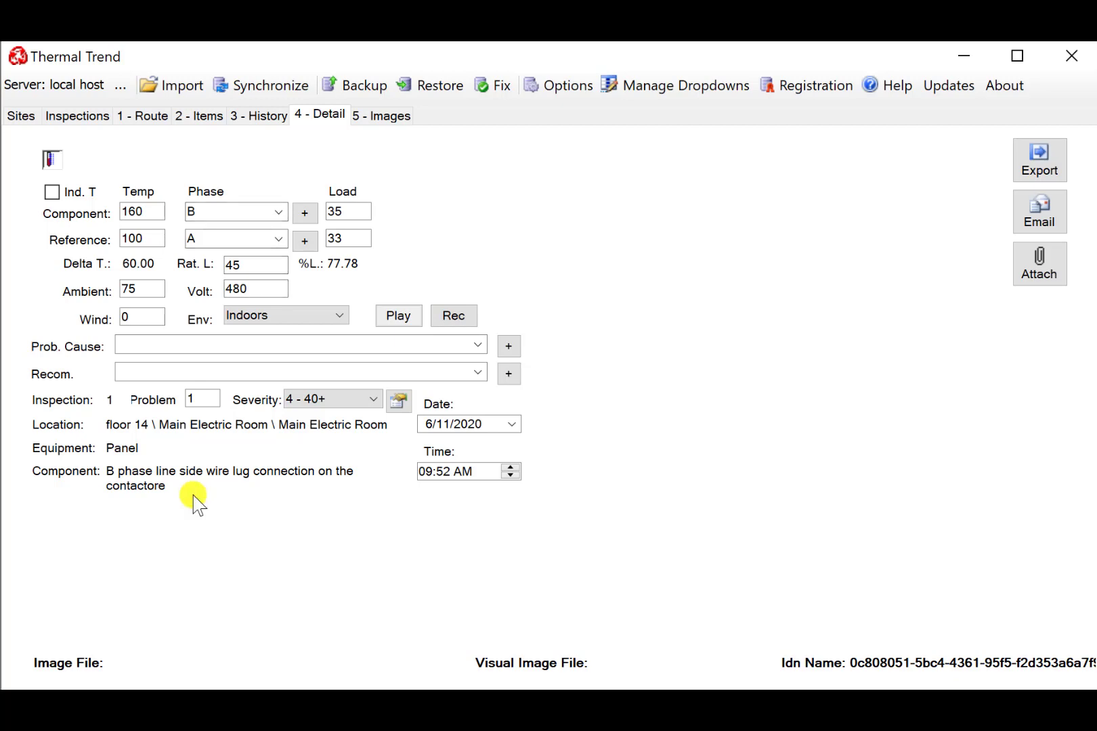
- Assign the IR image file image09.img and the photo file photo09.jpg from the Test Site_001 folder to the thermal item
left_click(404, 115)
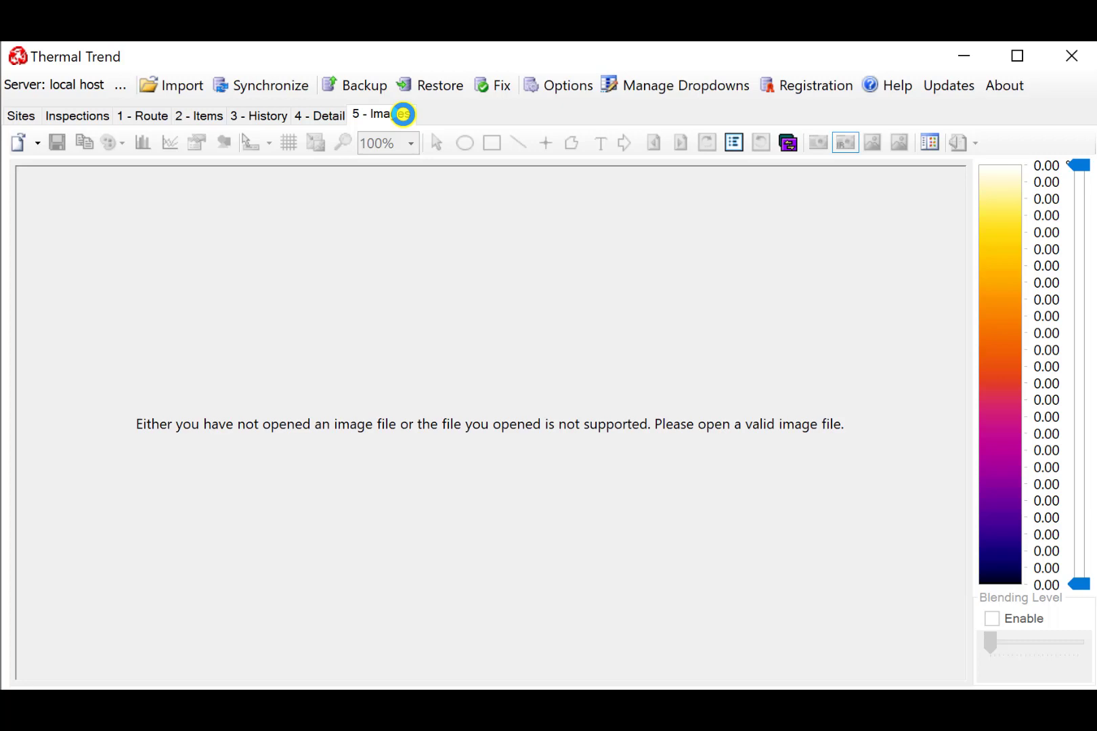
left_click(734, 143)
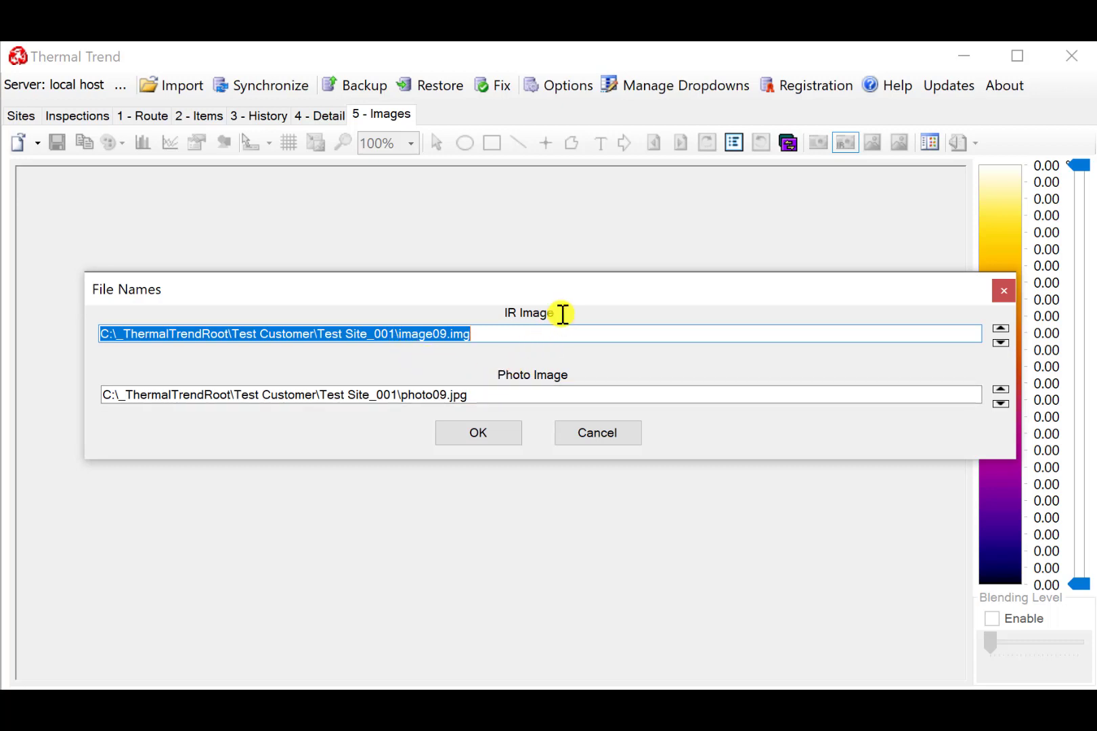
left_click(502, 439)
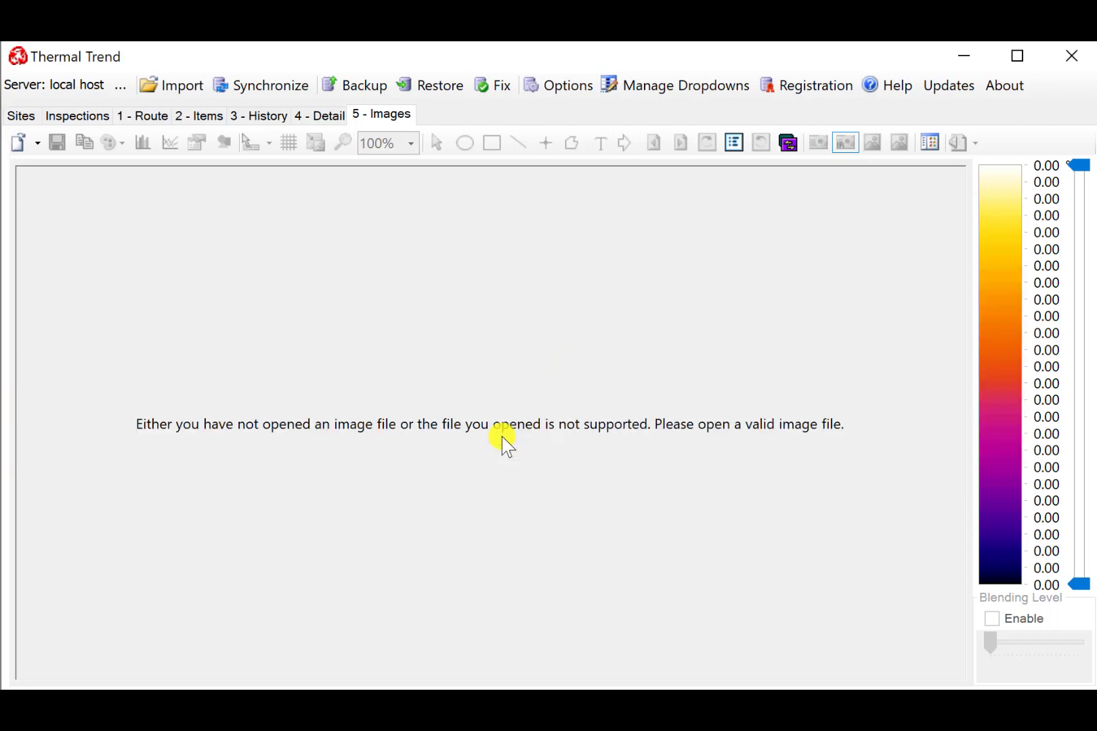